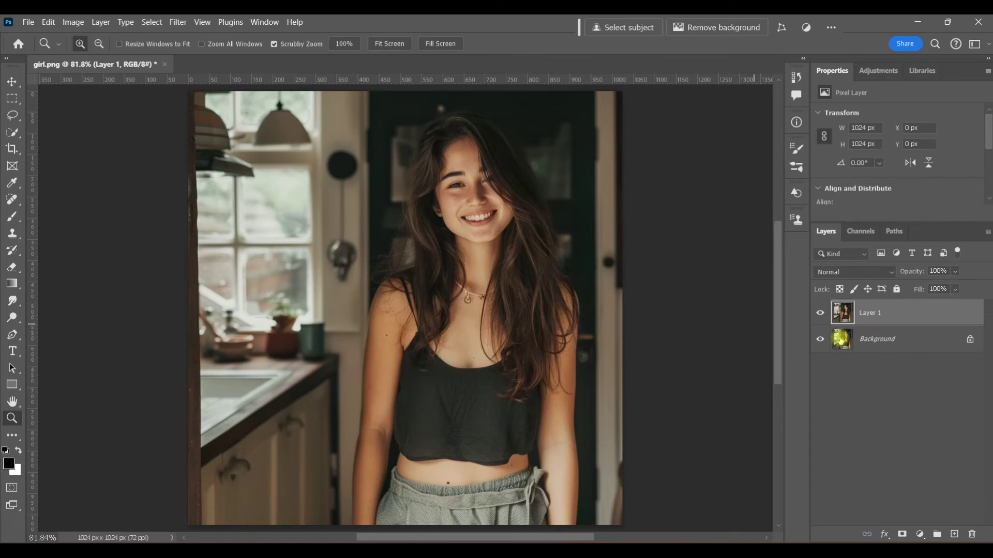
Hide the Background layer and remove the background from Layer 1
click(818, 342)
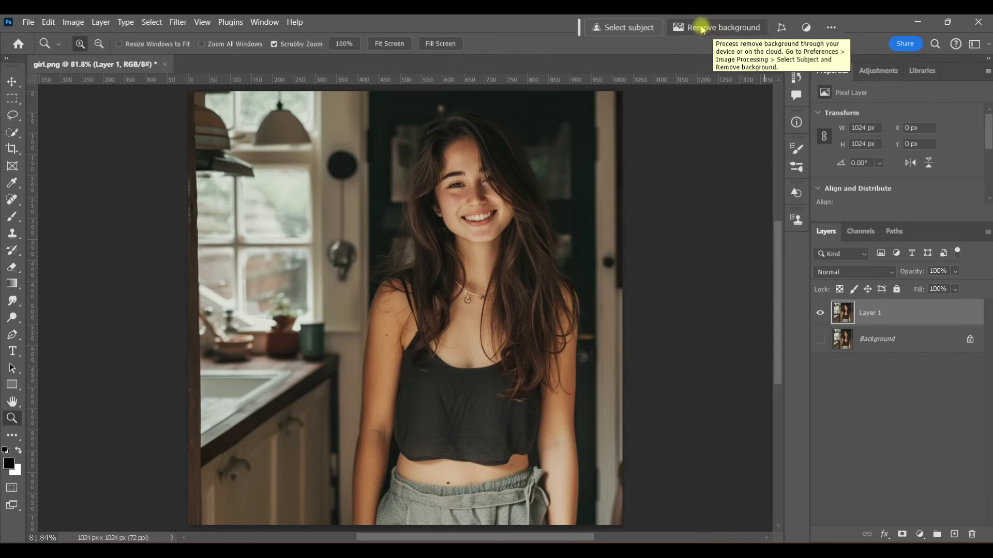
click(265, 22)
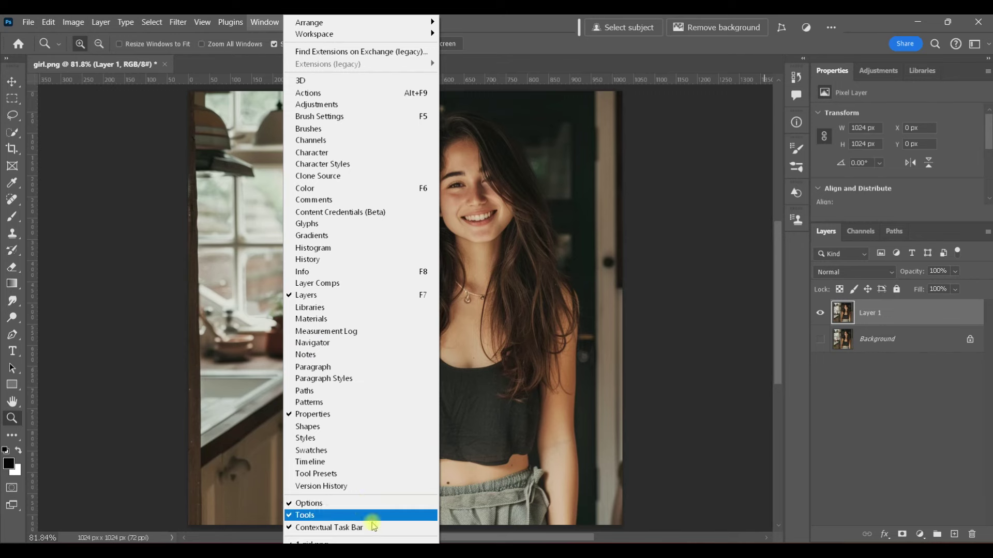
click(887, 426)
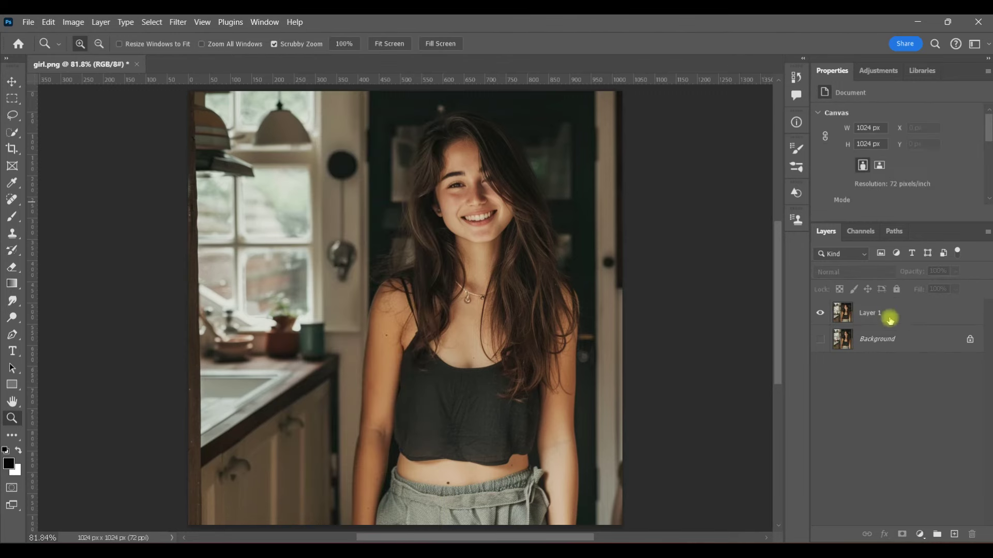
click(841, 310)
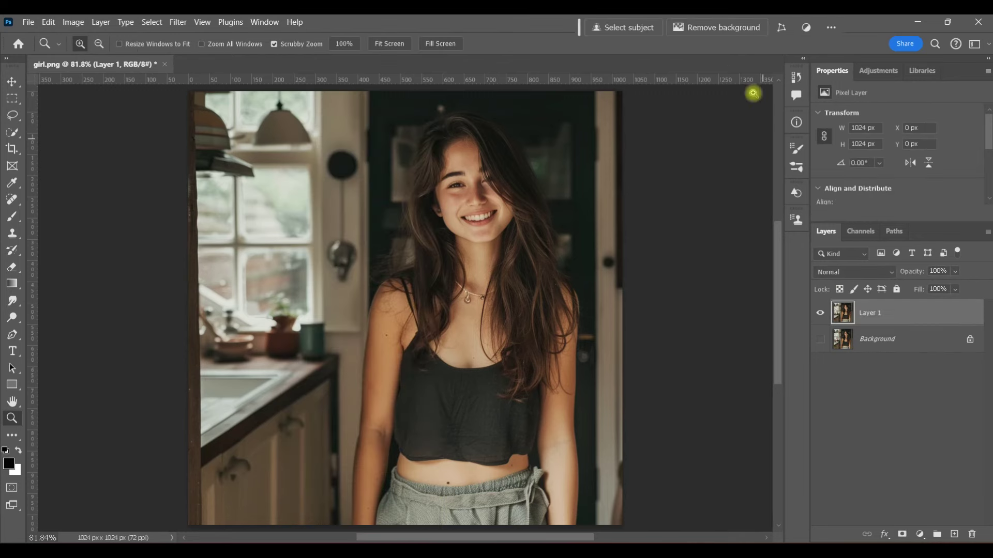
click(725, 26)
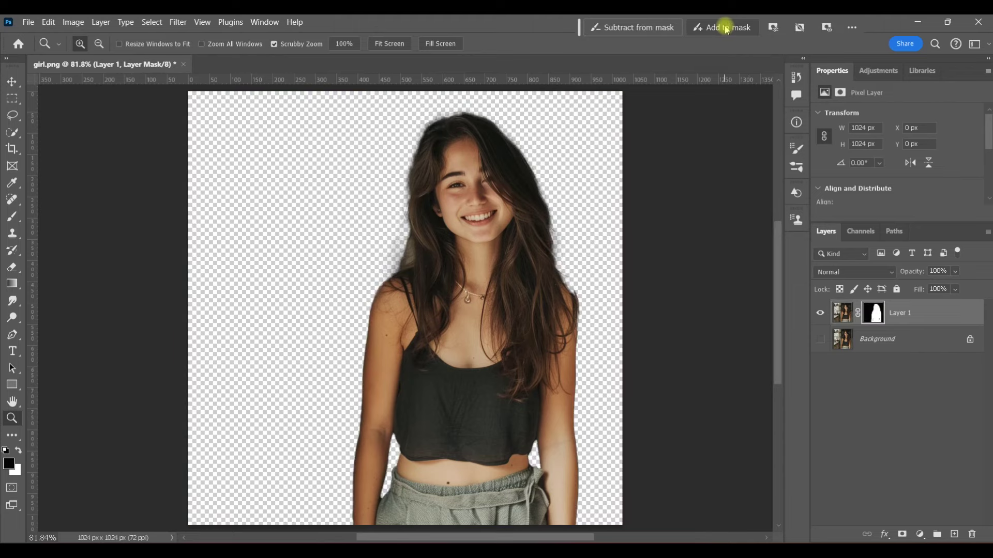
Examine the cutout's hair edges up close, from the top of the head down to the shoulders
click(429, 168)
click(429, 169)
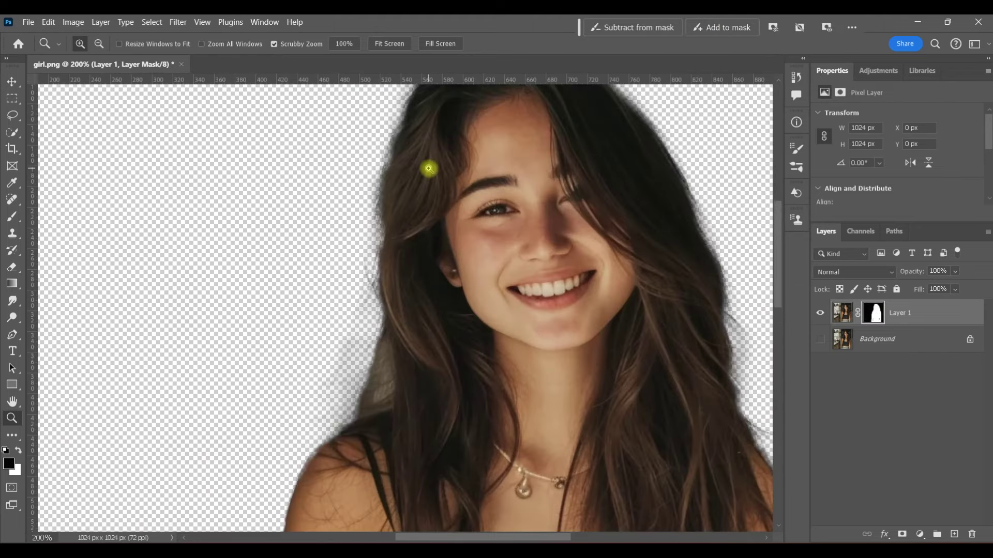
mouse_move(777, 254)
mouse_down()
mouse_move(776, 266)
mouse_move(780, 206)
mouse_move(769, 237)
mouse_up()
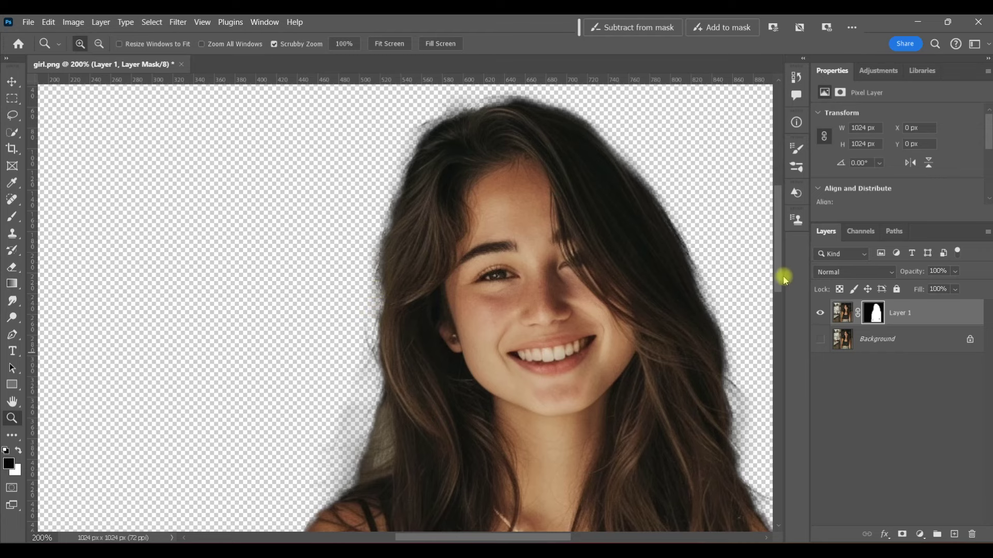
drag(780, 273, 779, 308)
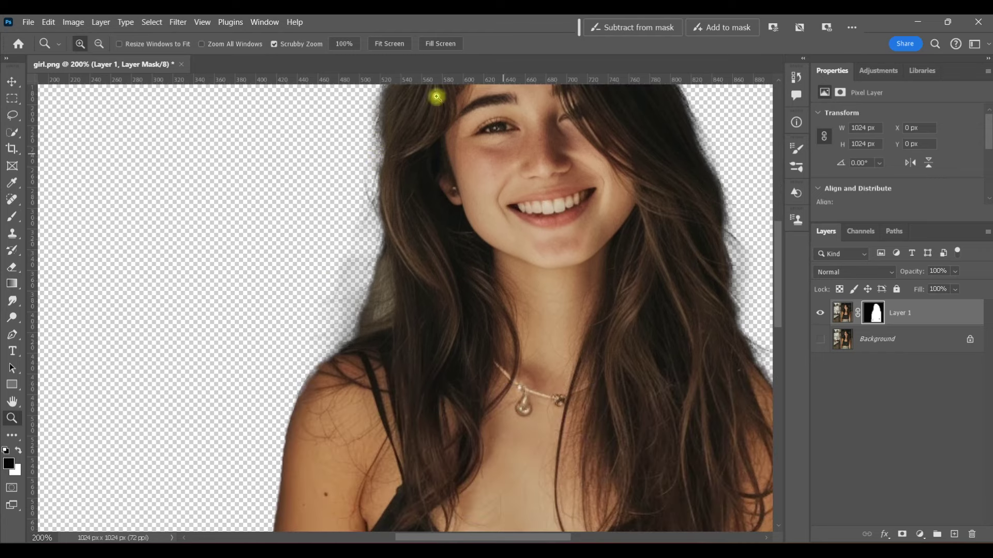
click(389, 44)
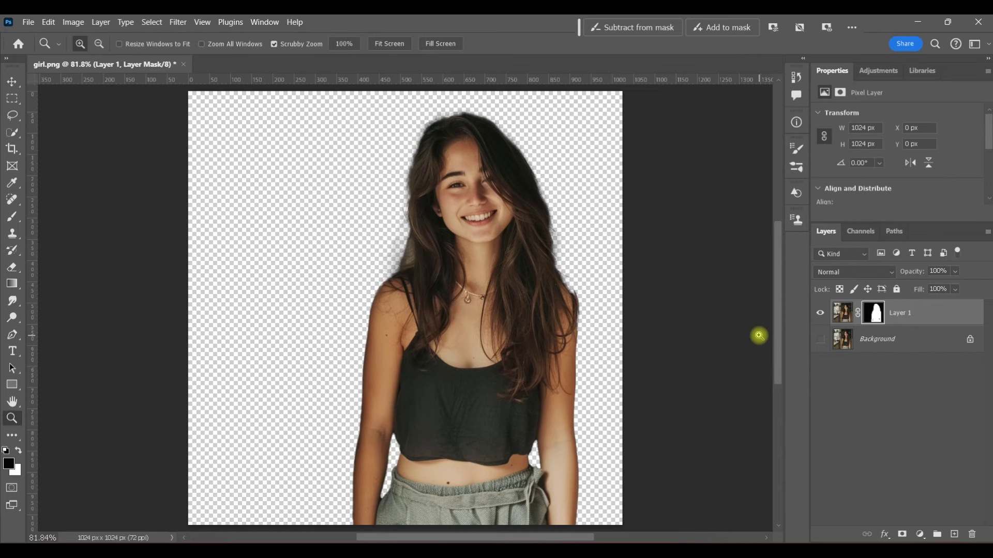
Add an orange Solid Color fill layer with hex f9a02c between the Background layer and the cutout
click(848, 339)
click(920, 534)
click(919, 306)
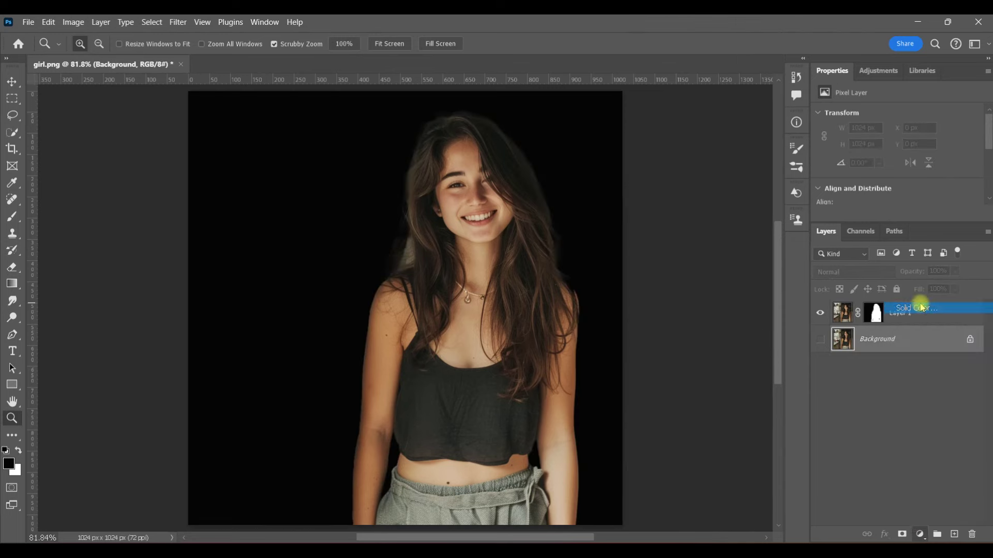
drag(818, 308, 822, 285)
click(813, 140)
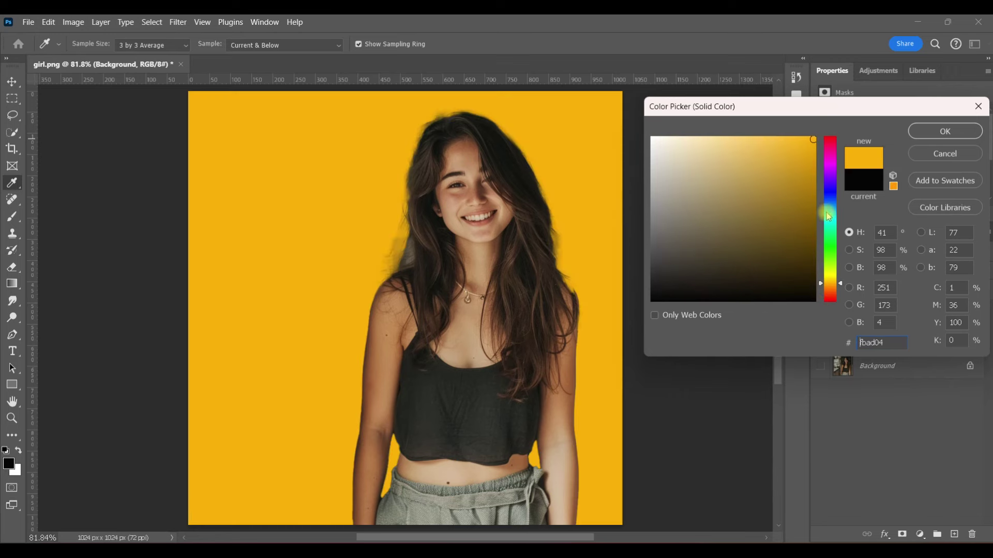
click(824, 288)
drag(769, 138, 787, 140)
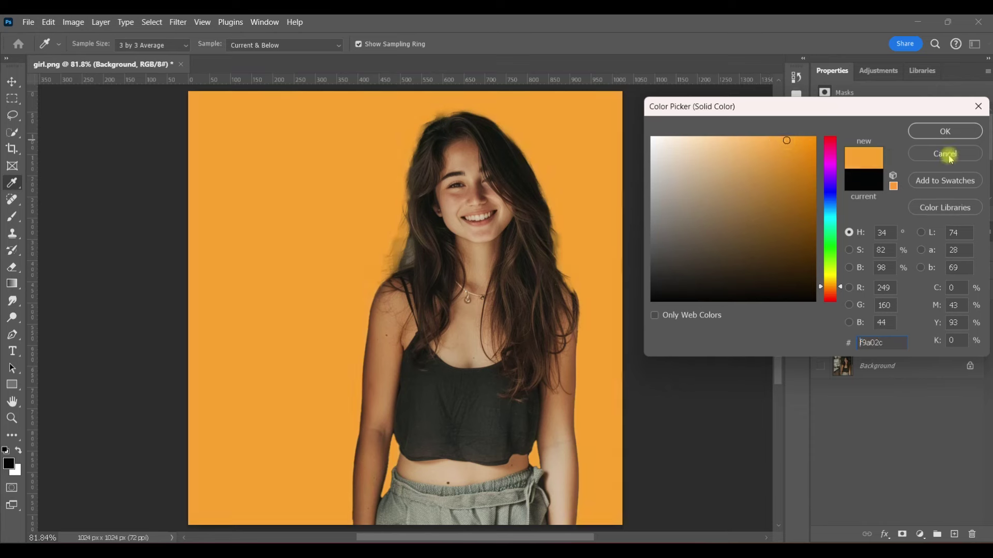
click(949, 132)
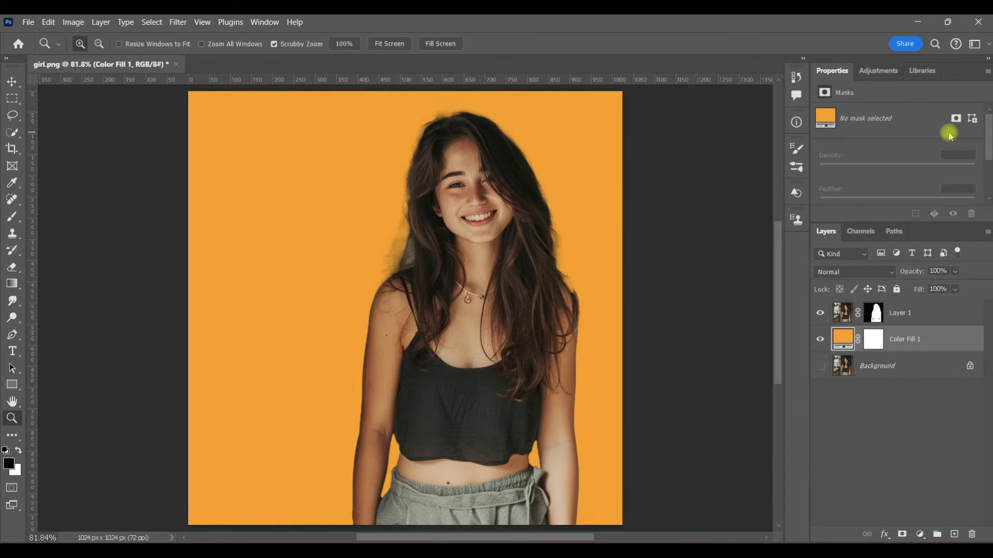
Merge Layer 1 with the orange fill layer and check the merged layer's visibility
shift+click(933, 314)
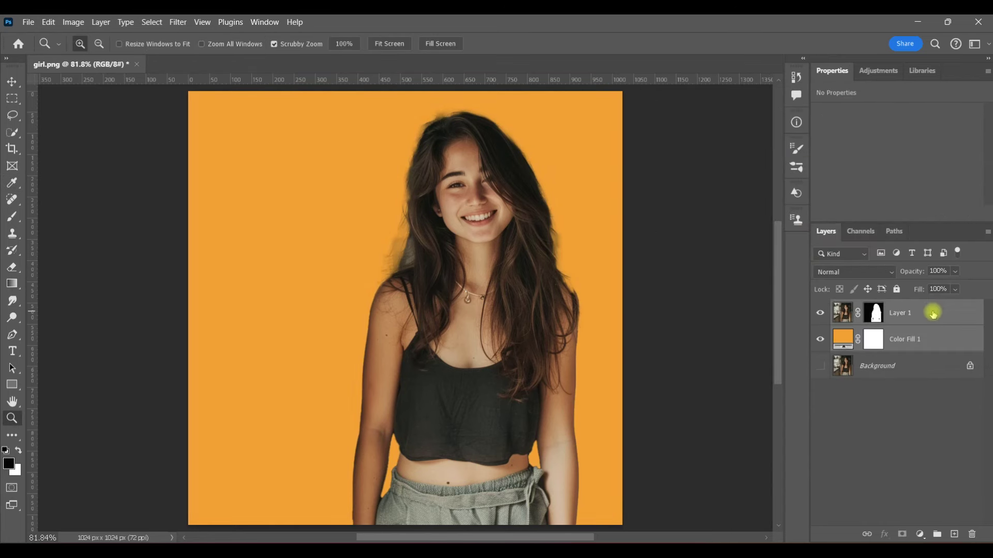
right_click(934, 315)
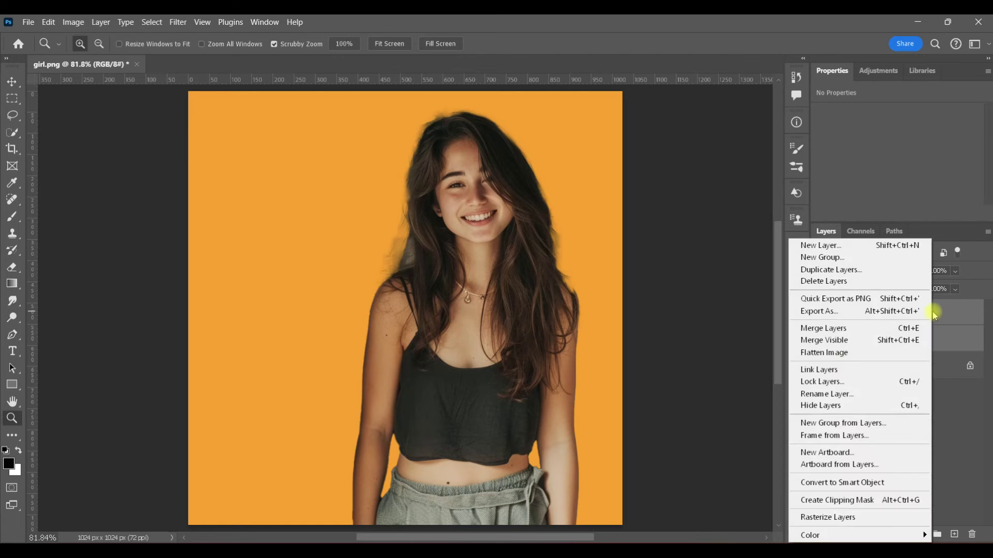
click(879, 328)
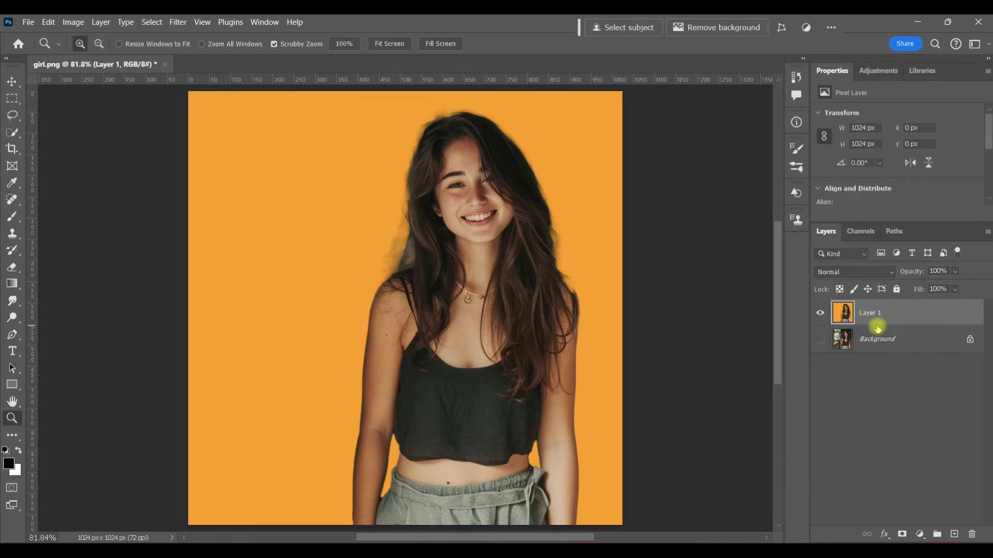
click(819, 313)
click(819, 313)
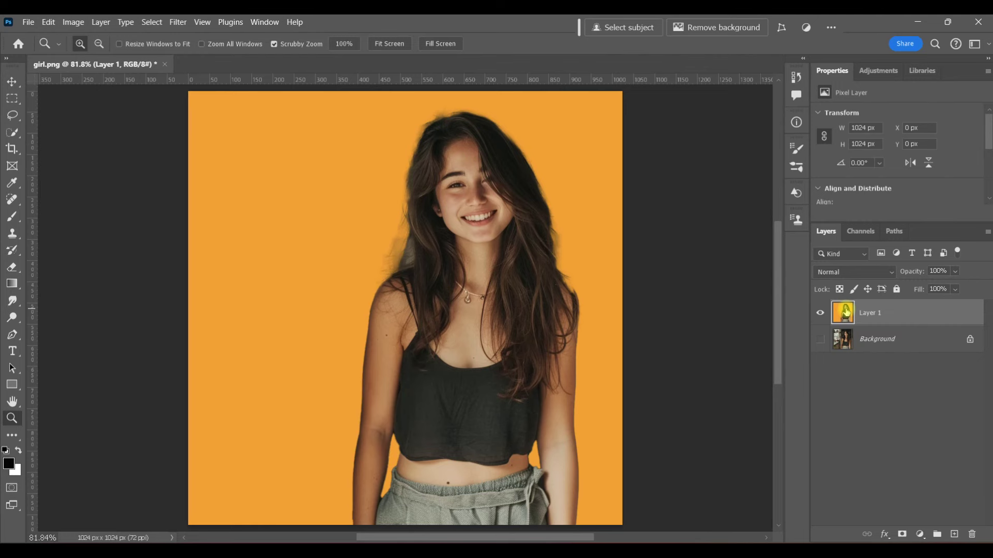
In Quick Mask mode, paint over the rough hair edge above the woman's left-hand shoulder with a 35 px brush and convert it to a selection
double_click(12, 489)
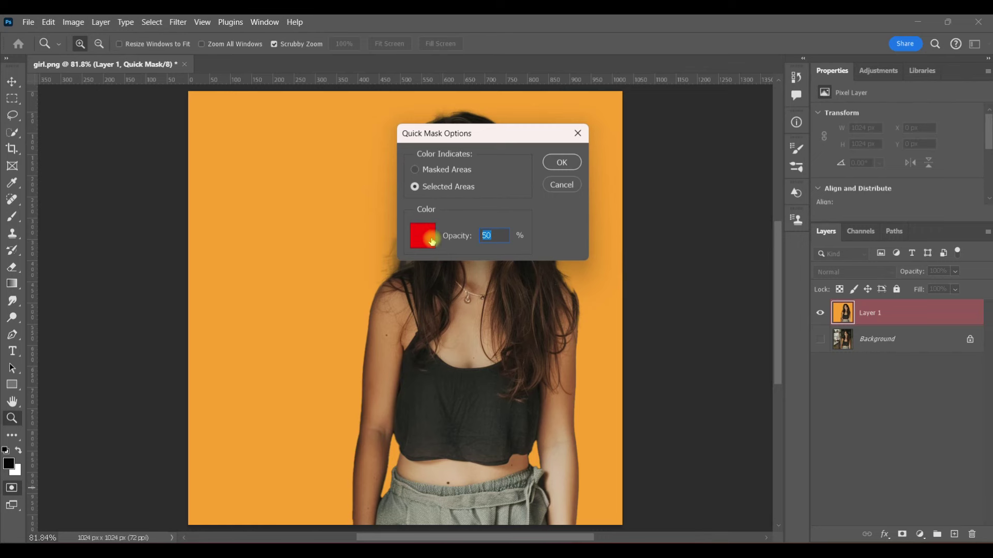
click(560, 161)
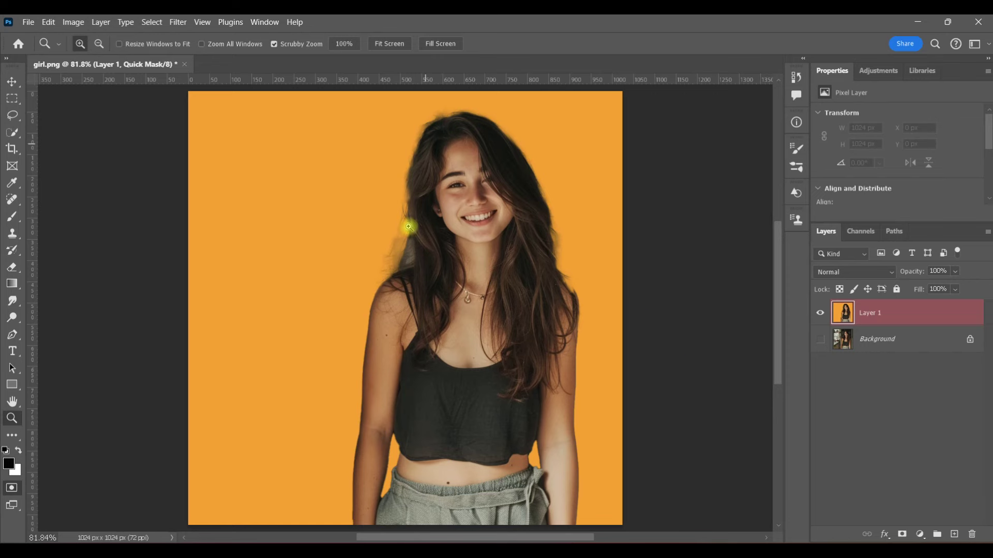
click(406, 242)
click(405, 239)
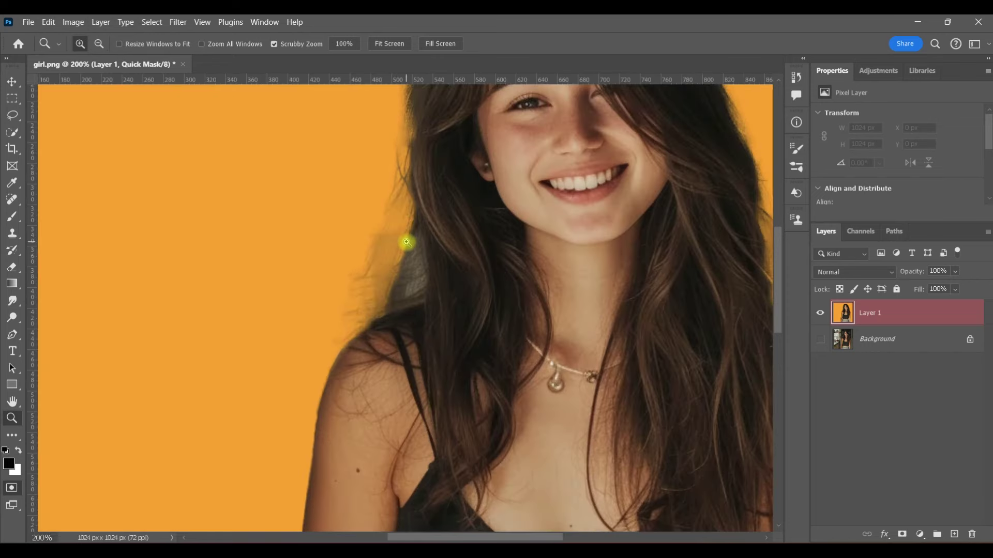
drag(779, 307, 771, 285)
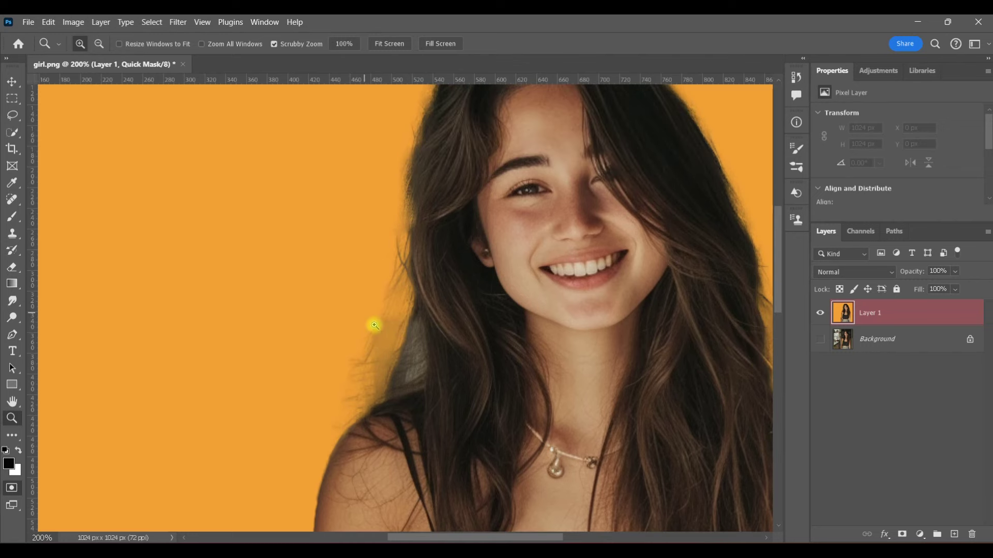
click(13, 217)
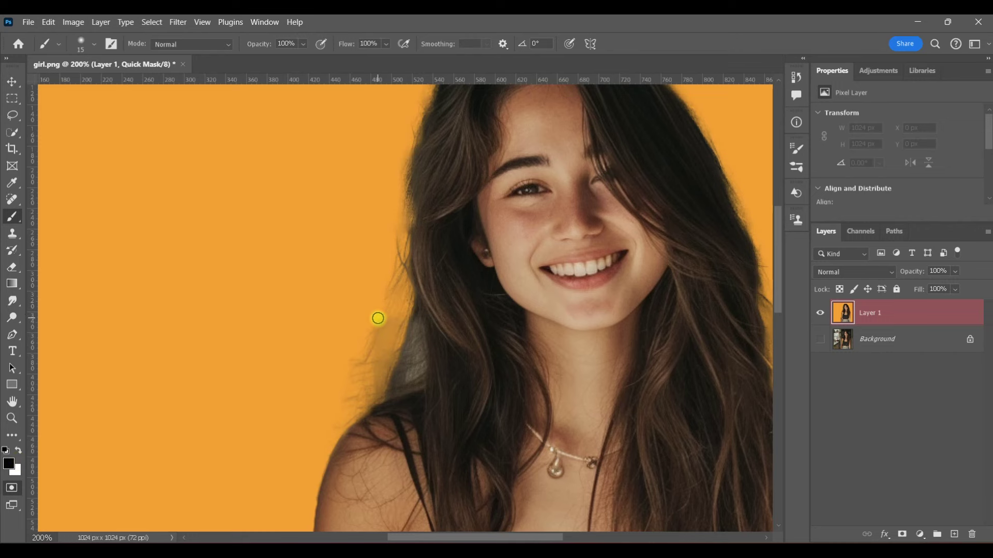
key(bracketright)
key(bracketright)
key(bracketright)
key(bracketright)
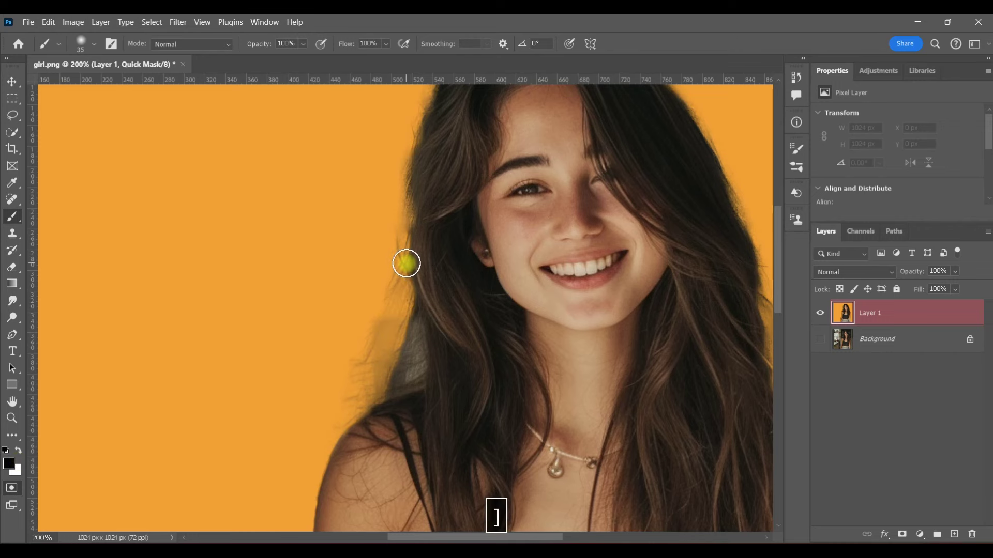
mouse_move(405, 236)
mouse_down()
mouse_move(385, 323)
mouse_move(410, 328)
mouse_move(382, 352)
mouse_up()
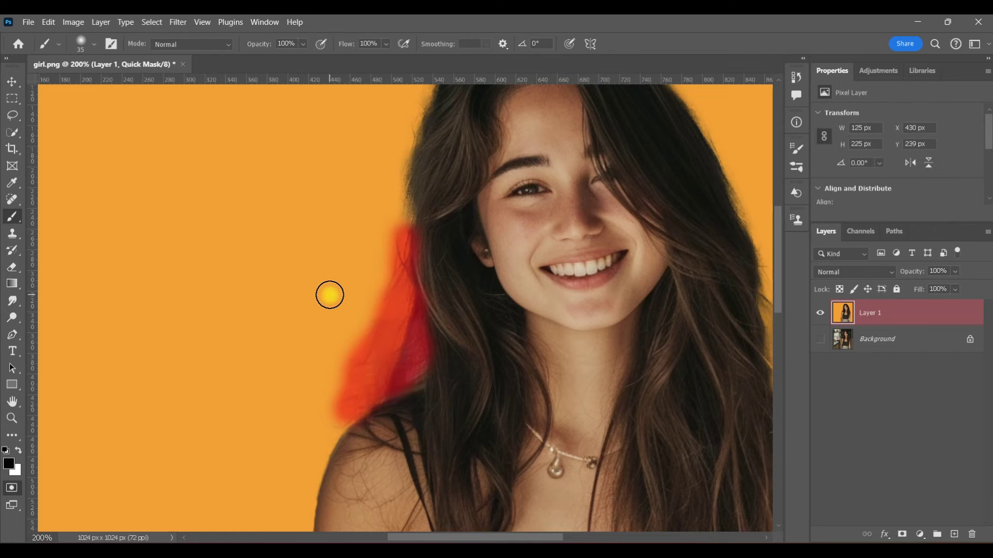
key(q)
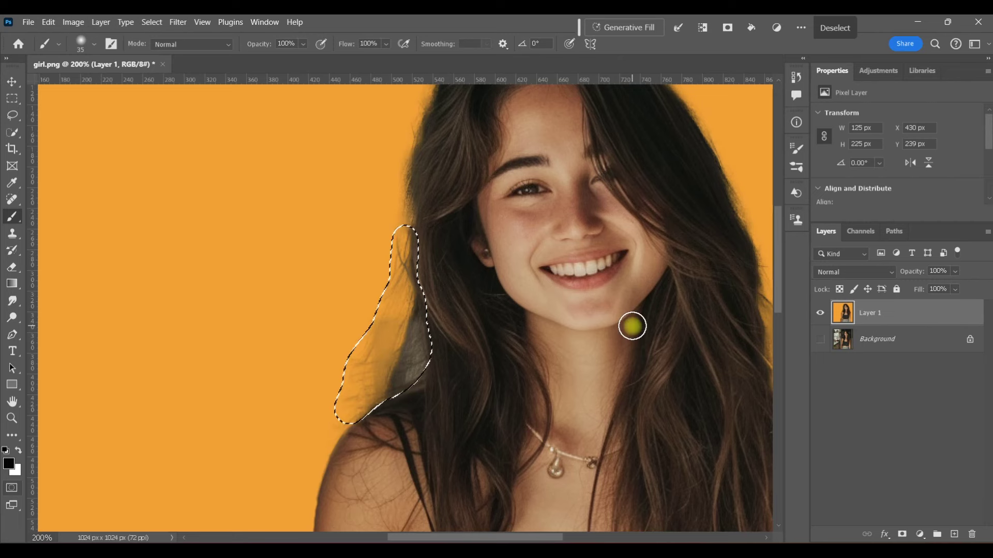
Fill the selected hair edge using Generative Fill with the prompt "hair"
click(632, 29)
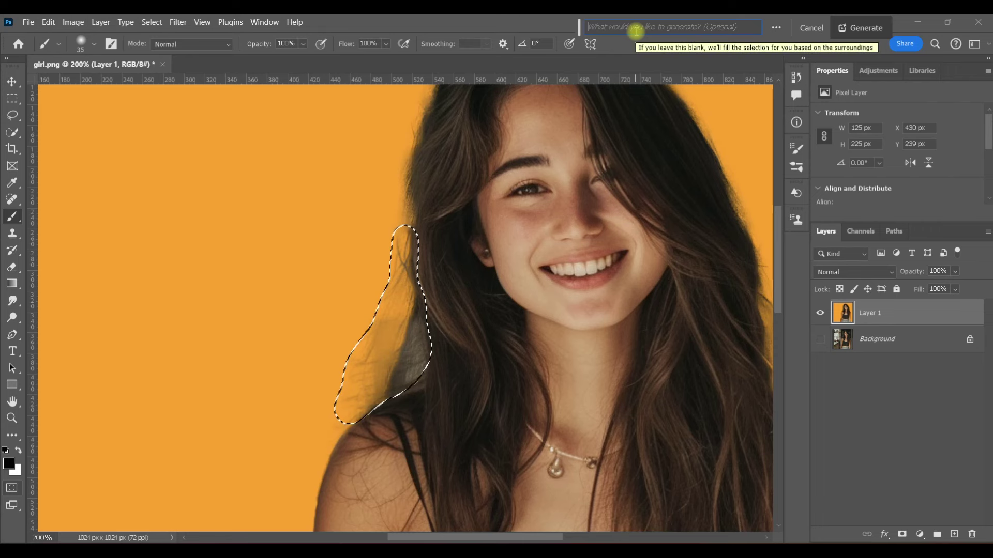
text(hair)
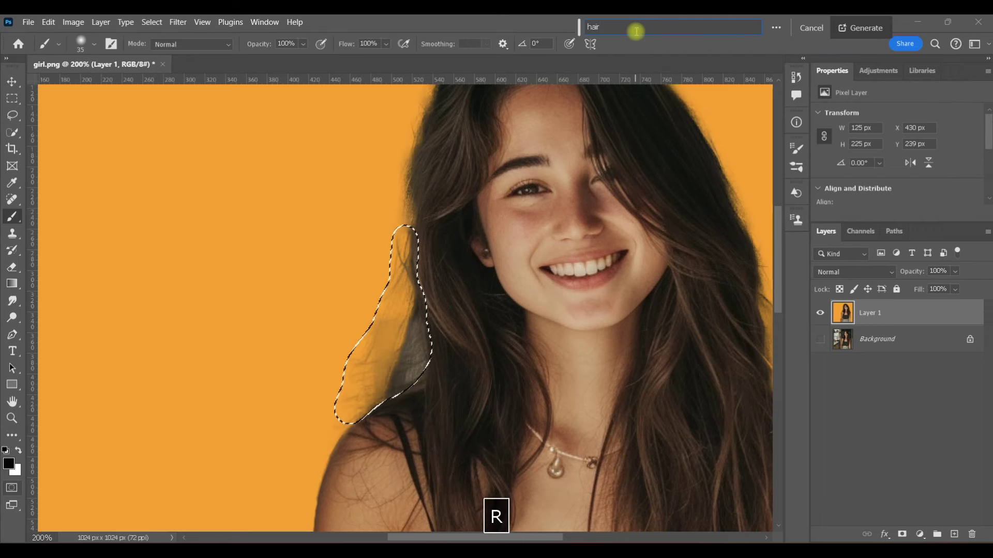
click(869, 31)
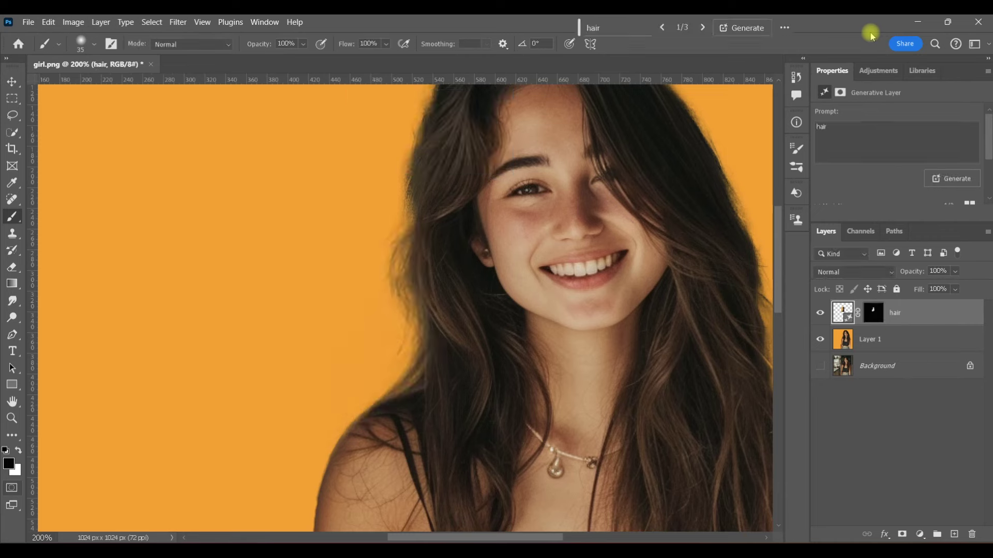
Compare the image with and without the generated hair, browse its variations and return to the first one
key(z)
key(ctrl+0)
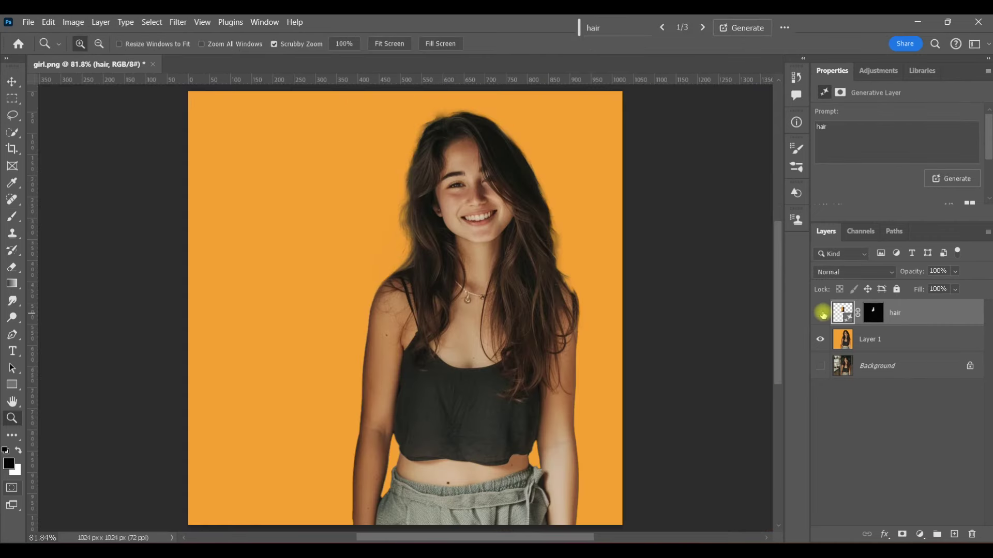
click(820, 313)
click(821, 314)
click(704, 29)
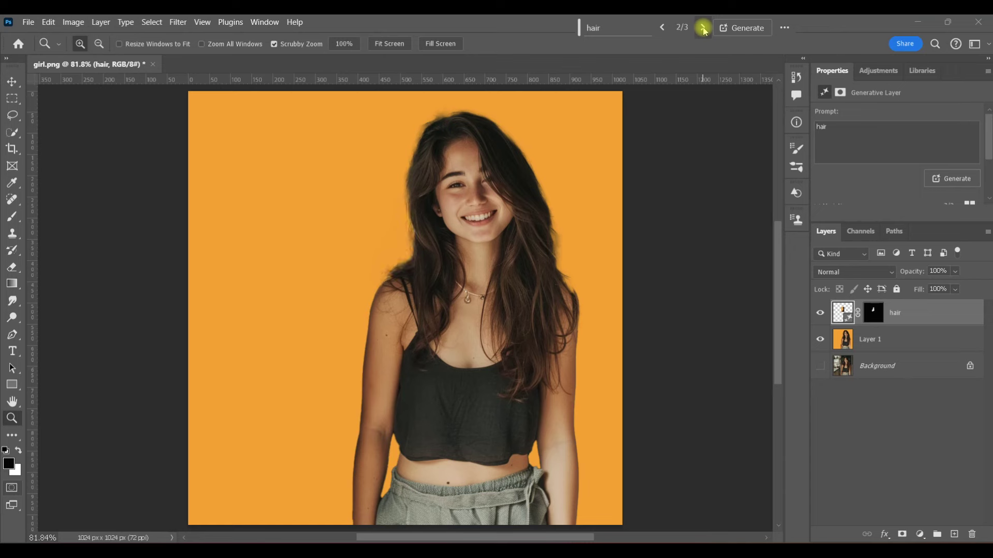
click(703, 29)
click(664, 29)
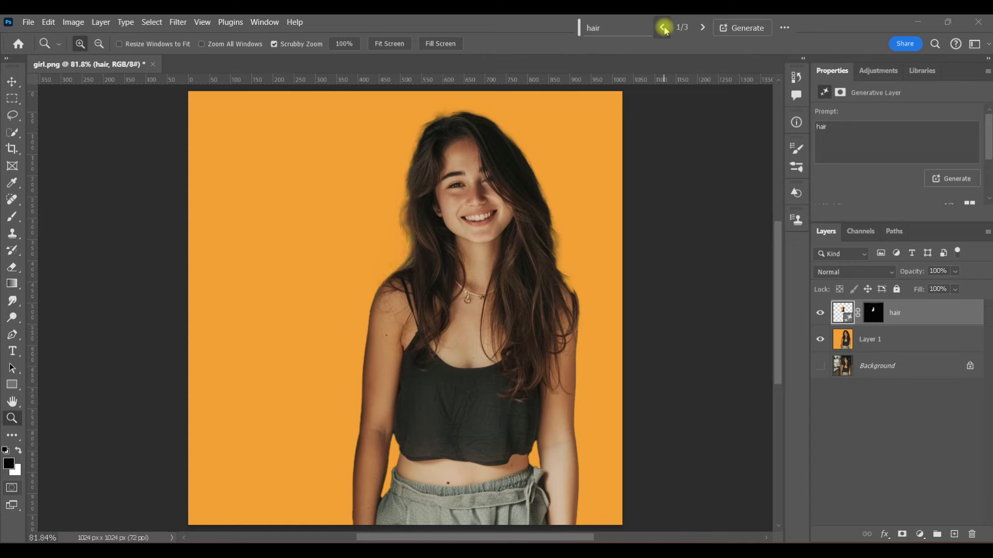
On Layer 1, paint a Quick Mask with a 35 px brush over the left-hand hair edge at eye level and convert it to a selection
click(406, 157)
click(406, 157)
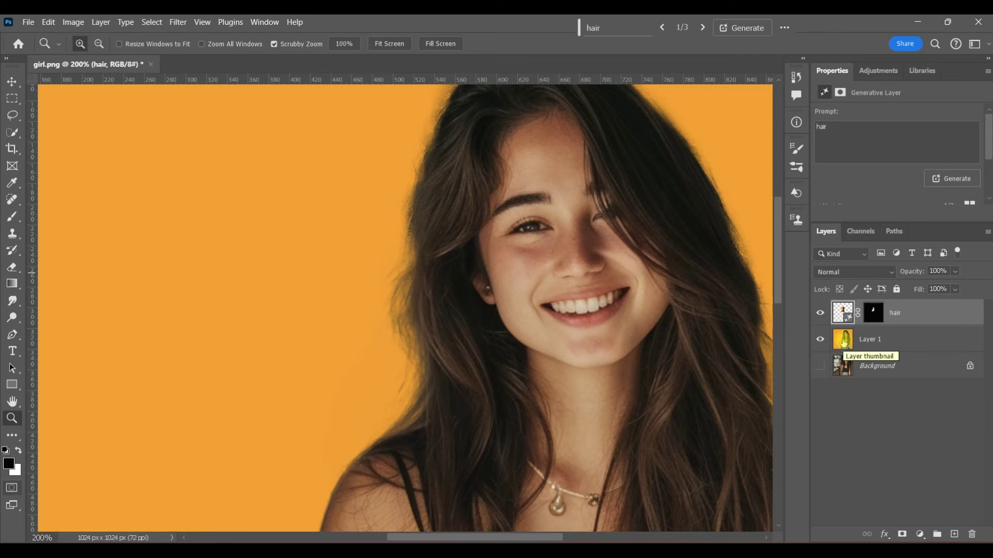
click(844, 341)
key(q)
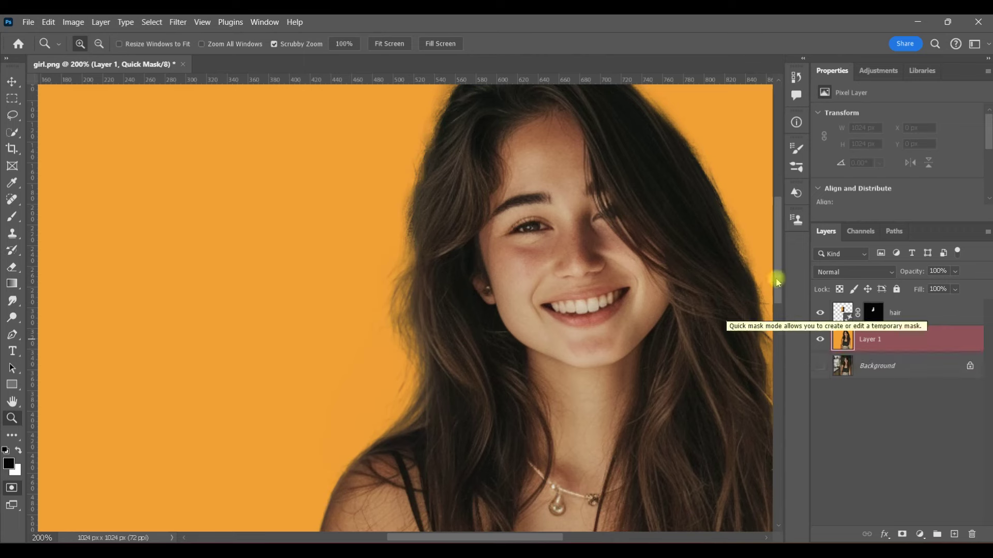
scroll(775, 277, up, 3)
click(8, 219)
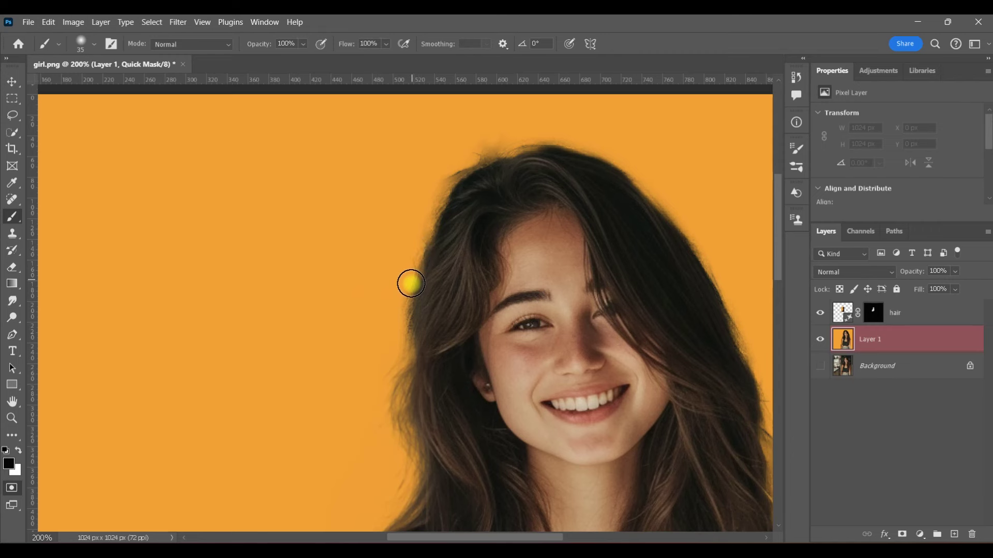
mouse_move(408, 292)
mouse_down()
mouse_move(407, 347)
mouse_move(388, 371)
mouse_move(410, 289)
mouse_up()
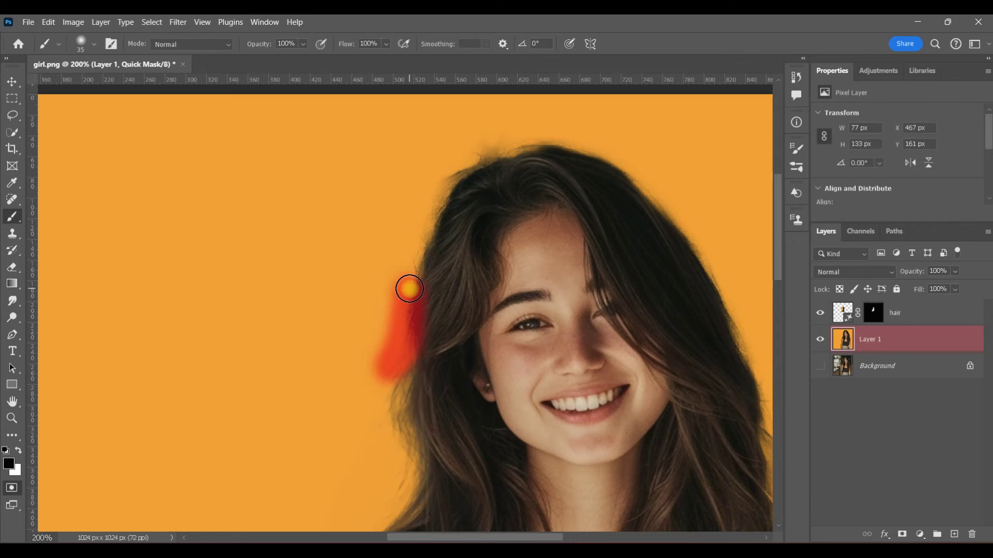
key(q)
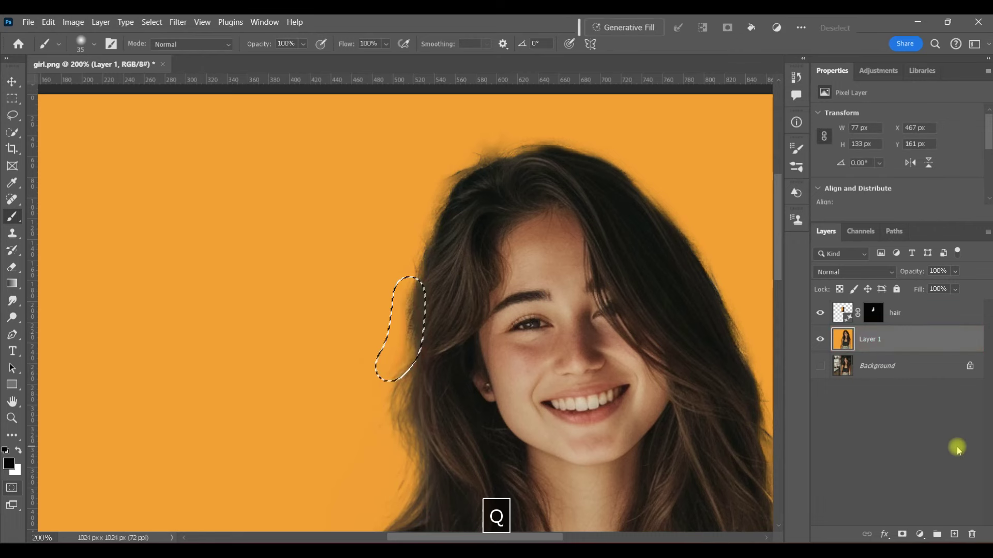
Fill the selected eye-level hair edge using Generative Fill with the prompt "hair"
click(623, 29)
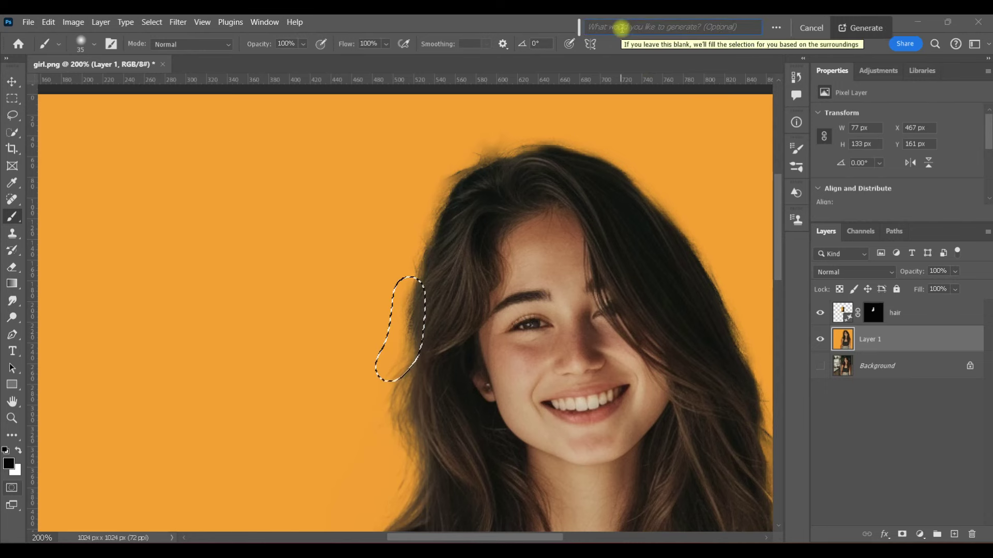
text(hair)
click(858, 28)
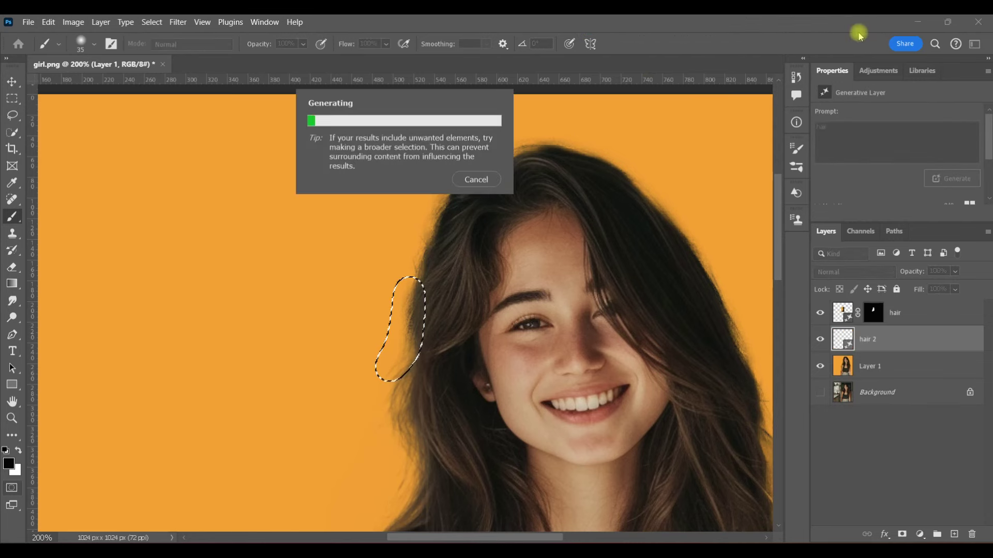
Browse the variations of the newly generated hair and delete the hair 2 layer
click(702, 28)
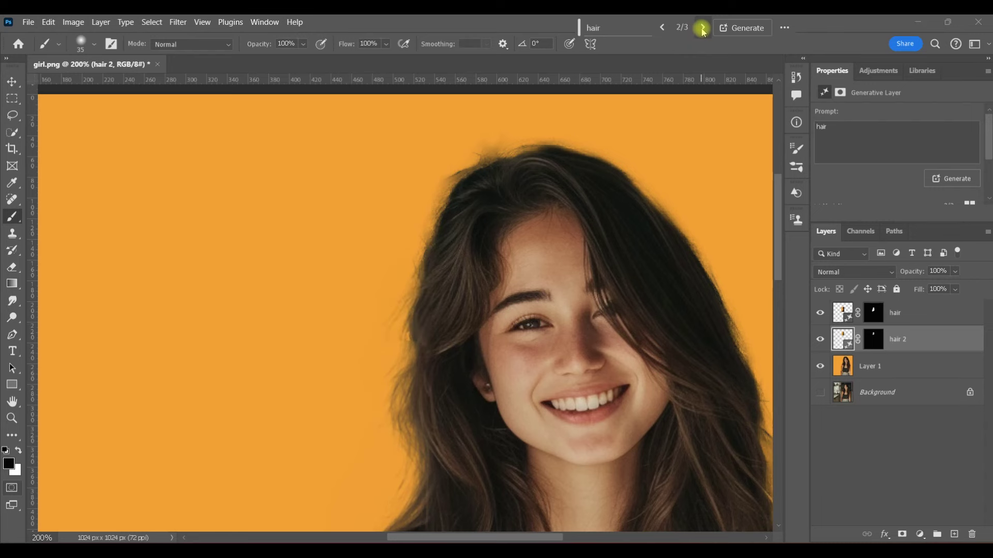
click(702, 29)
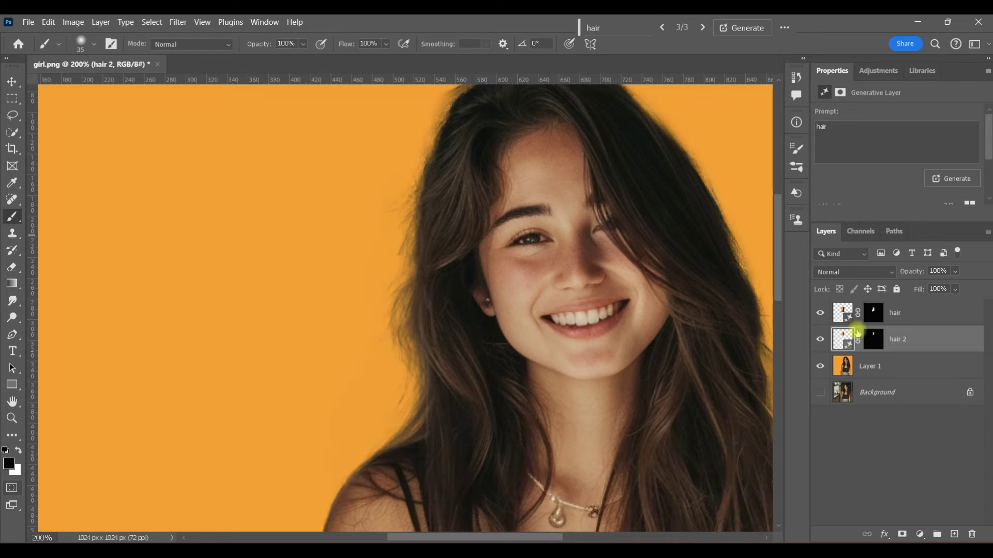
drag(843, 339, 974, 536)
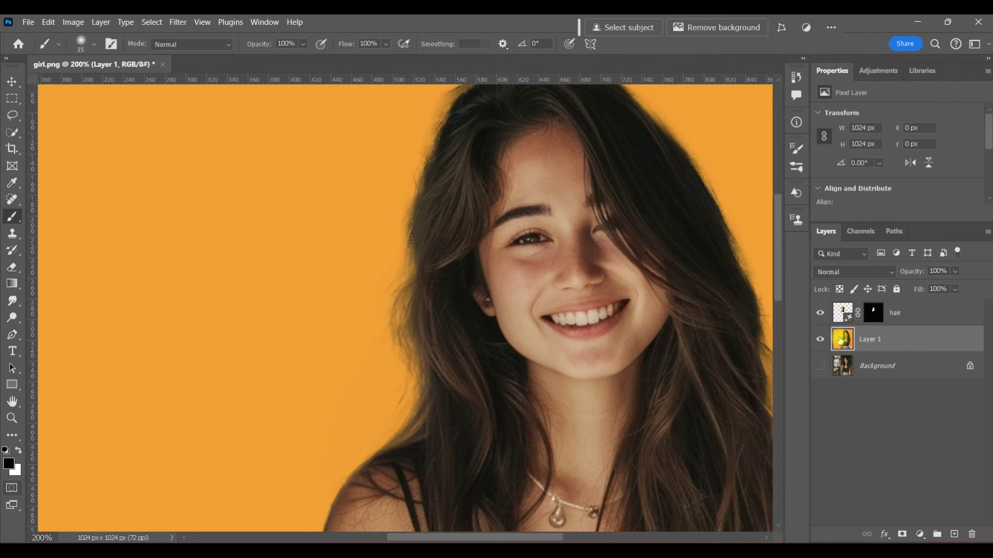
Enter Quick Mask mode and change the mask overlay color to medium gray (RGB 111, 109, 109)
double_click(12, 489)
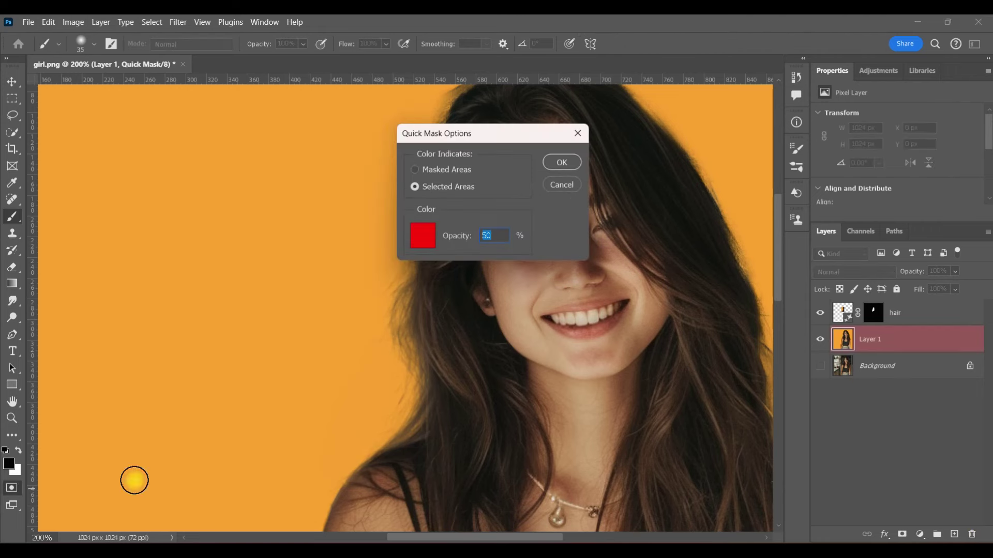
click(425, 236)
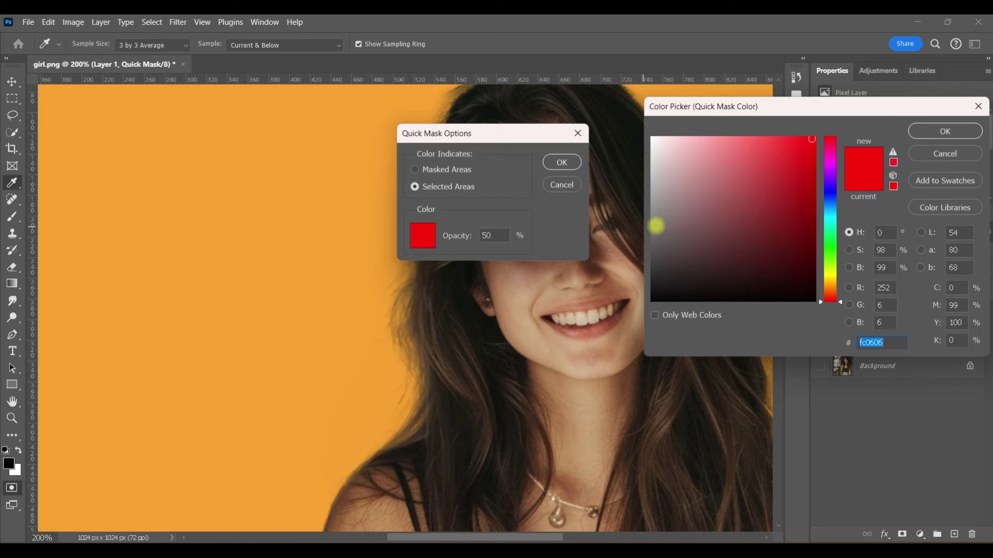
key(bracketright)
click(654, 229)
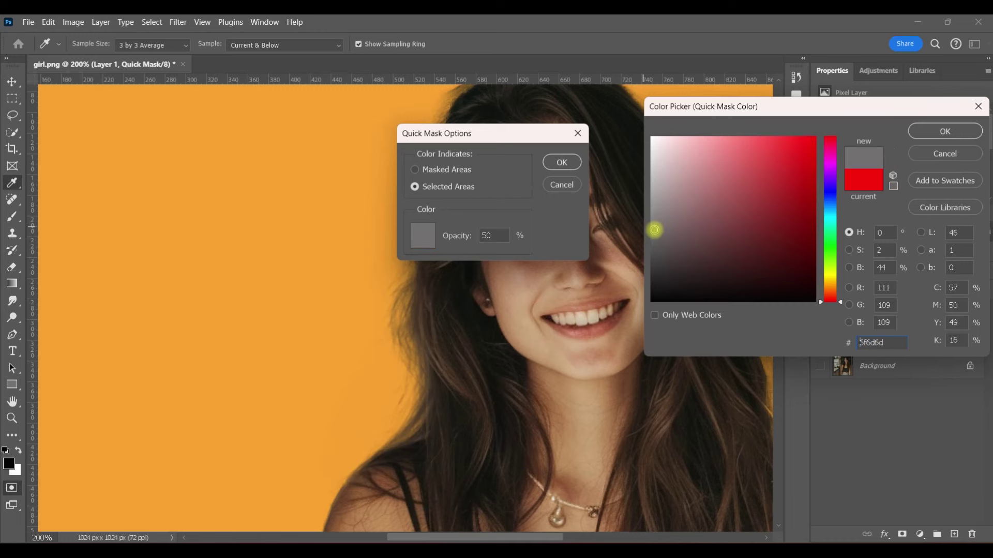
click(961, 134)
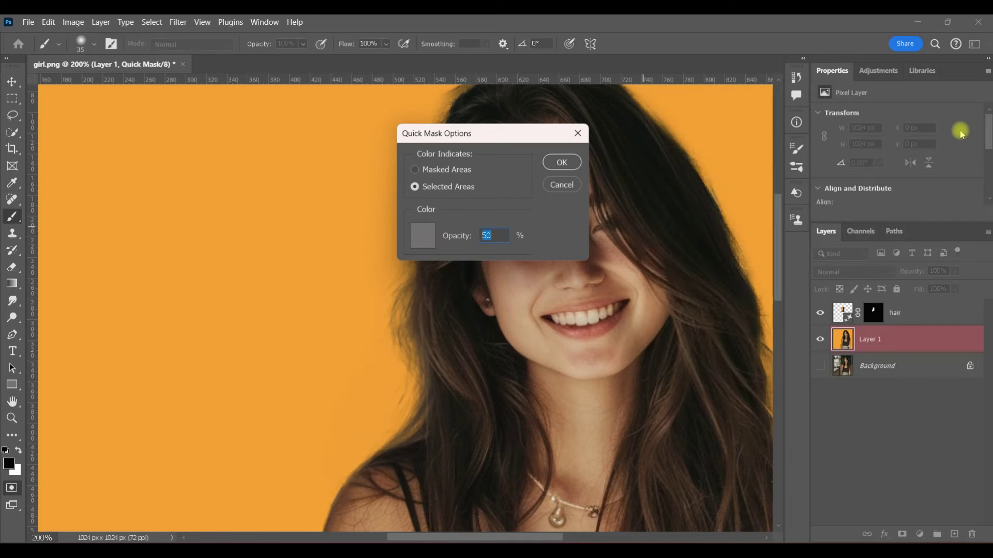
click(565, 159)
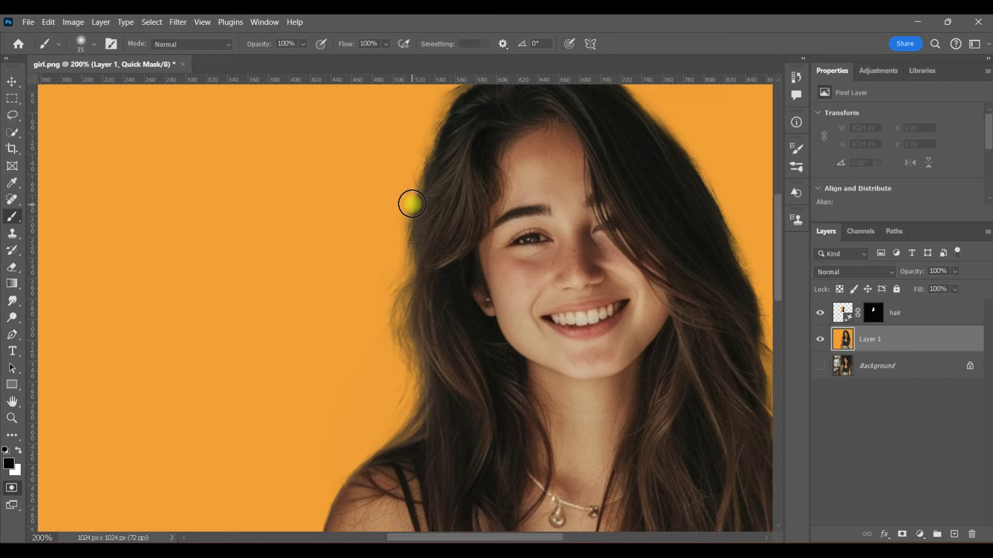
Select the left-hand hair edge beside the forehead with a Quick Mask brush stroke and fill it using Generative Fill with the prompt "hair"
mouse_move(425, 163)
mouse_down()
mouse_move(411, 258)
mouse_move(419, 215)
mouse_up()
key(q)
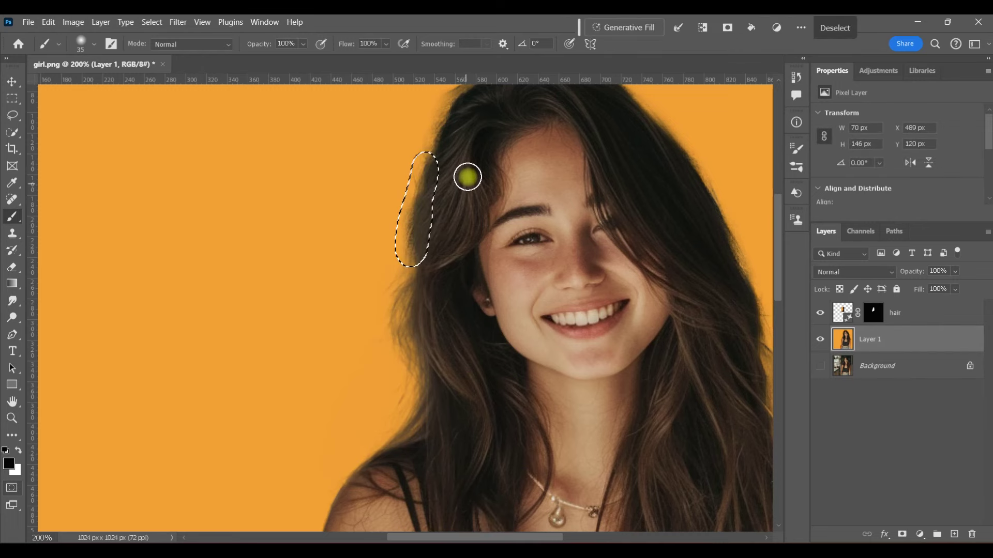
click(642, 35)
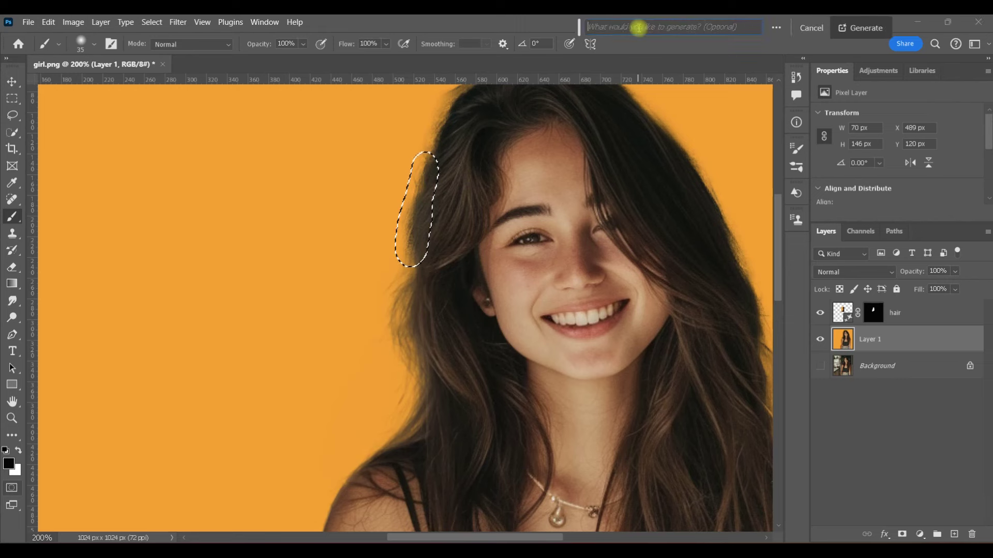
text(hair)
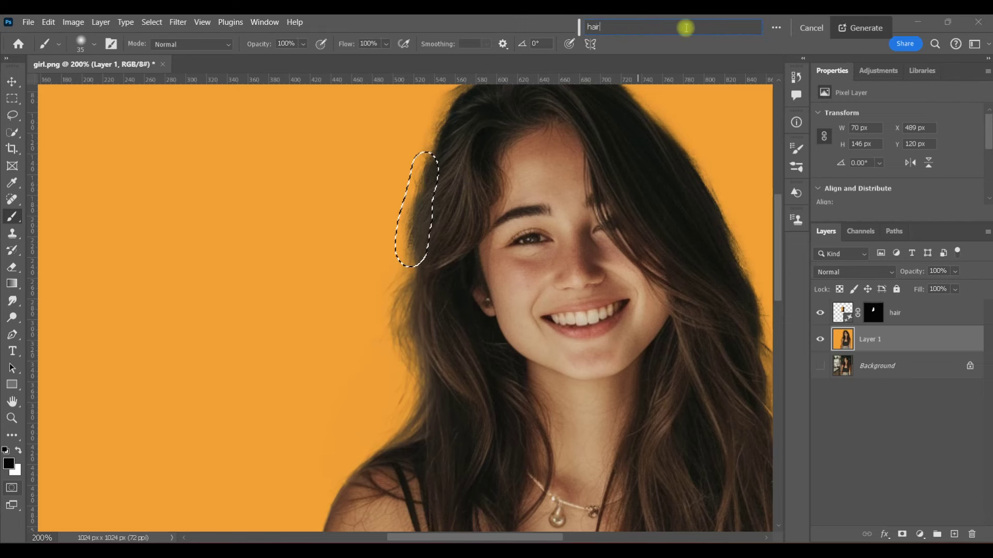
click(848, 29)
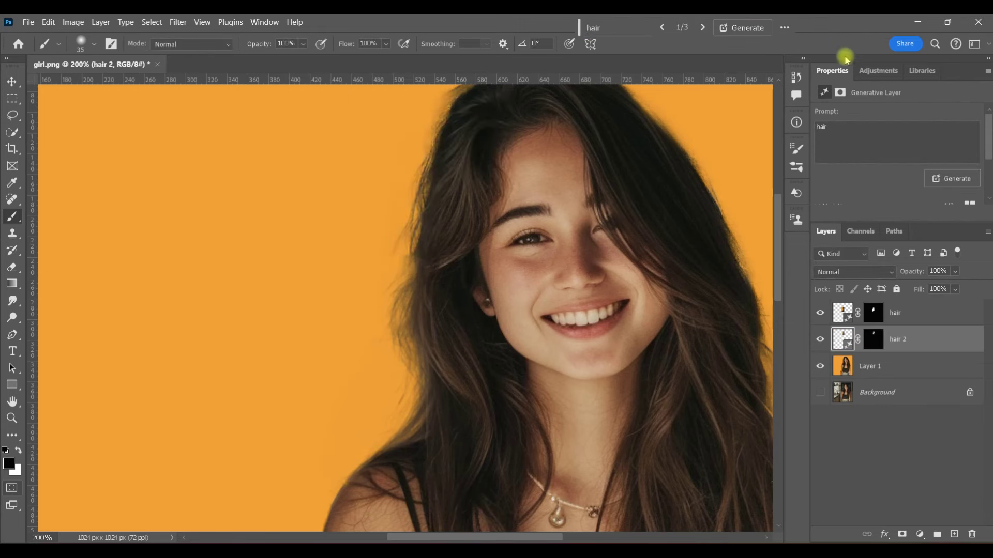
Browse the variations of the hair generated beside the forehead on the whole portrait and return to the first one
click(12, 418)
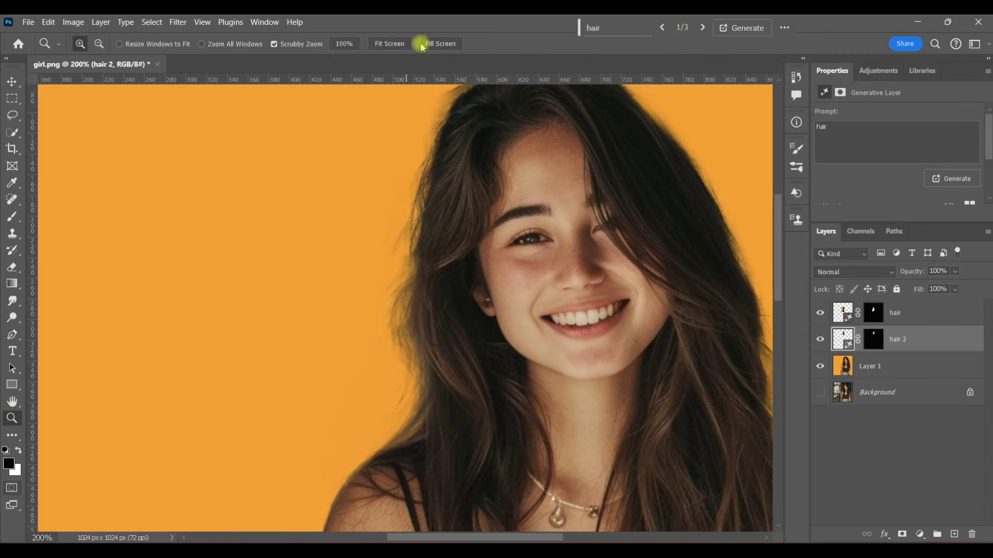
click(389, 43)
click(702, 29)
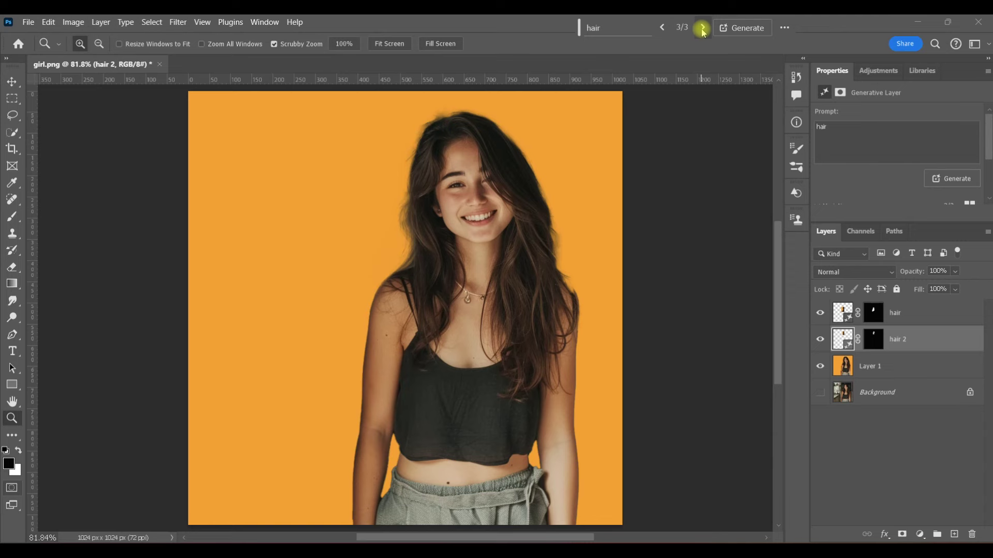
click(663, 28)
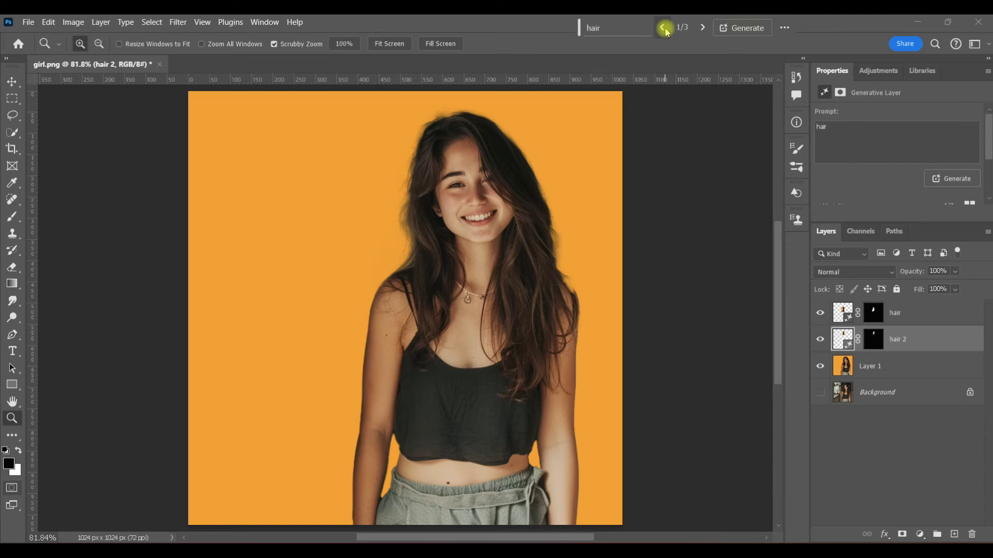
Examine the seam between the two generated hair patches by switching the hair layer and Layer 1 off and on
drag(403, 160, 405, 160)
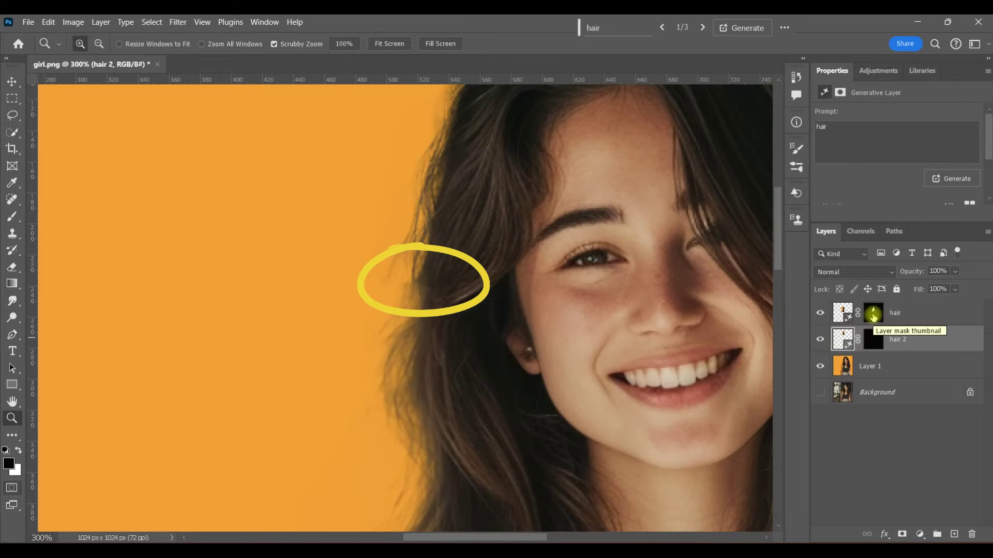
click(821, 313)
click(821, 313)
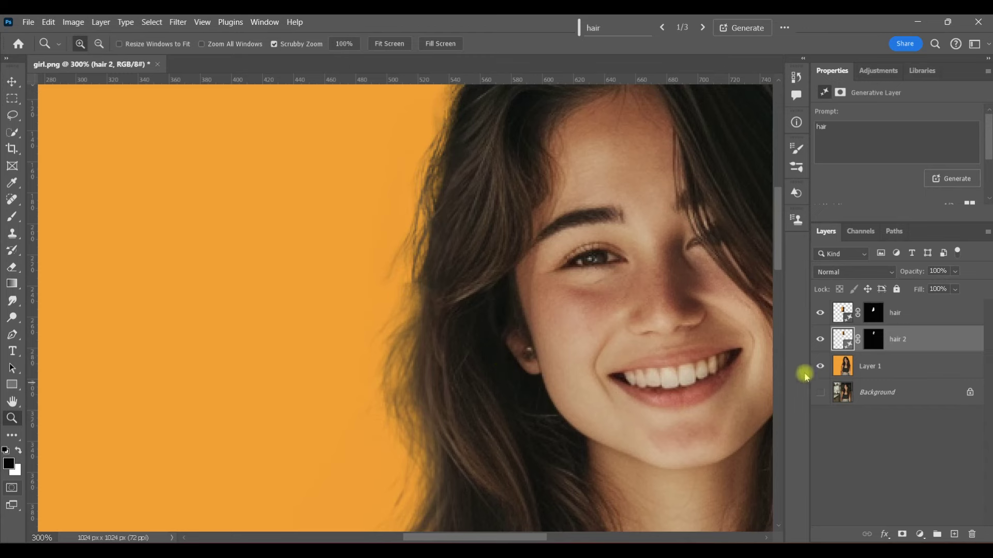
click(820, 367)
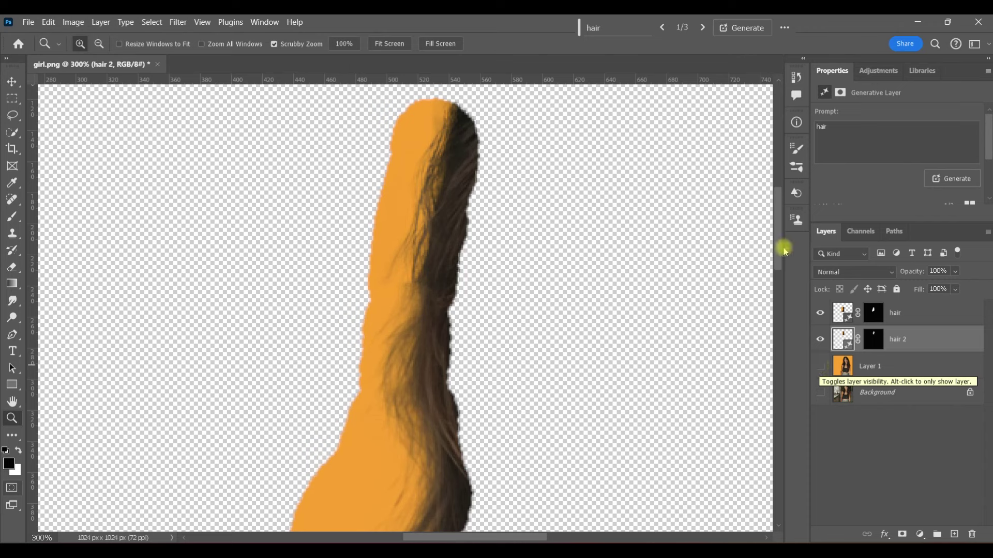
click(820, 366)
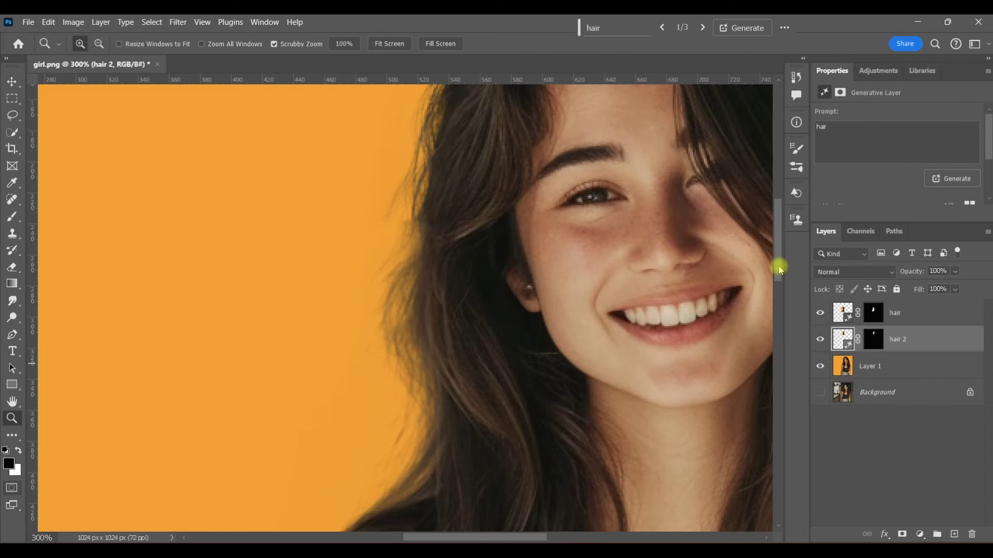
drag(780, 273, 780, 262)
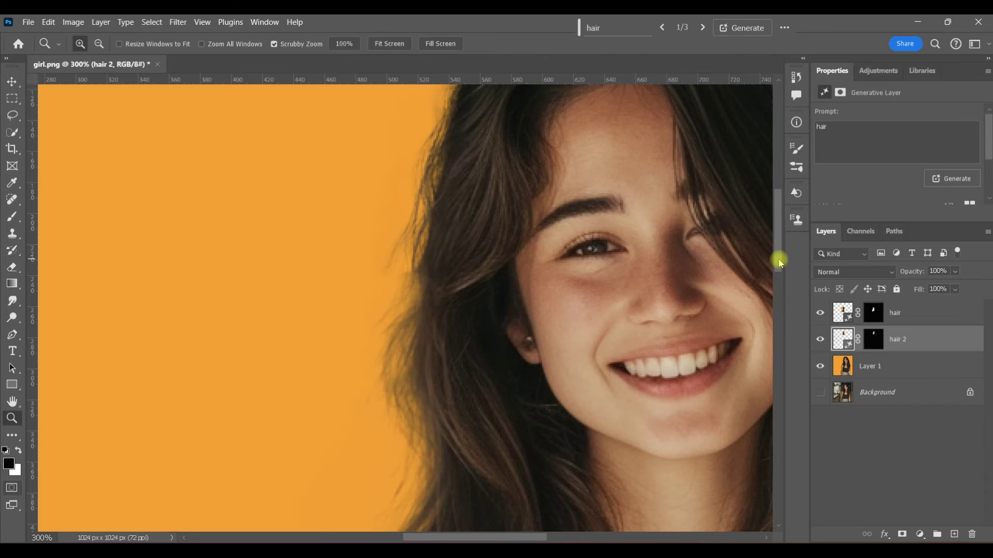
click(821, 364)
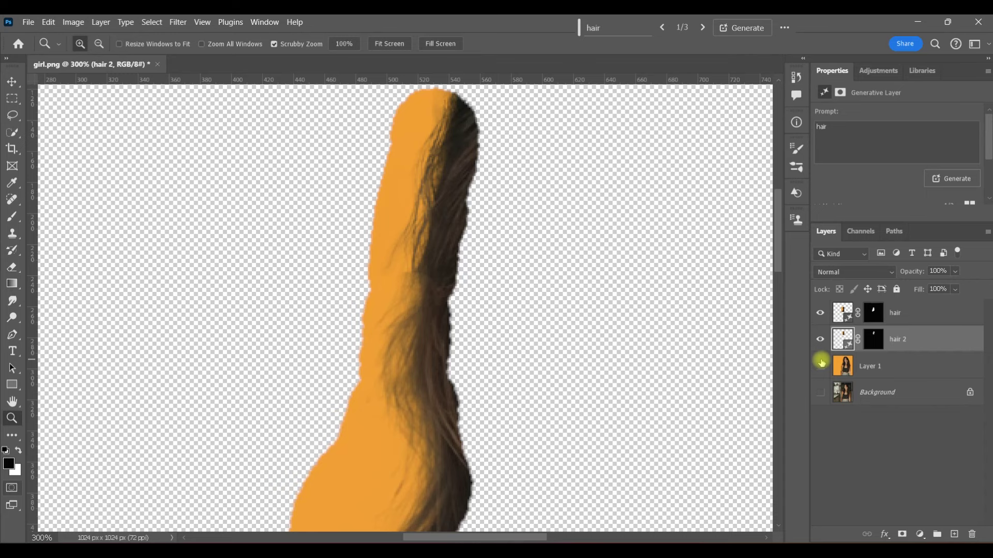
click(820, 364)
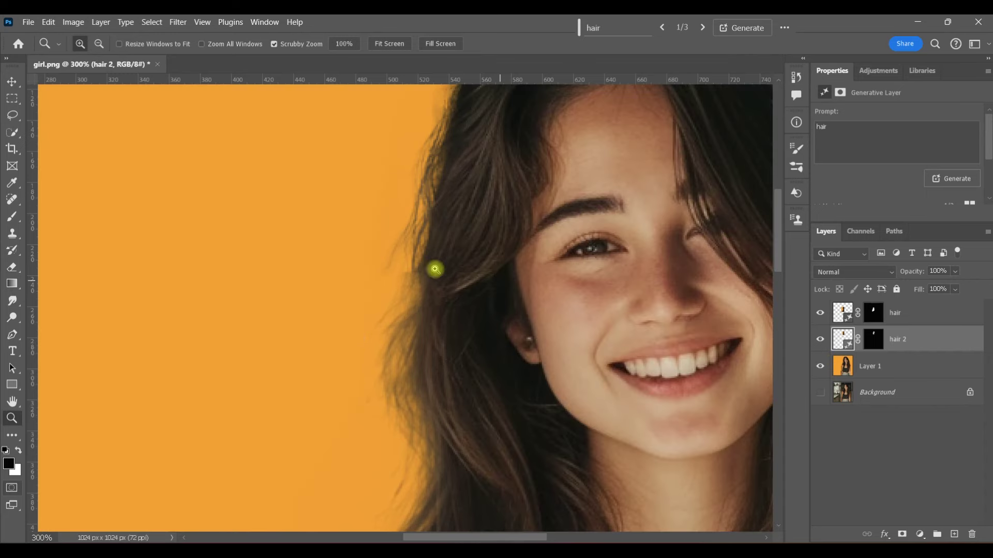
Select the mask of the topmost hair layer and choose the Brush tool for editing it
click(873, 313)
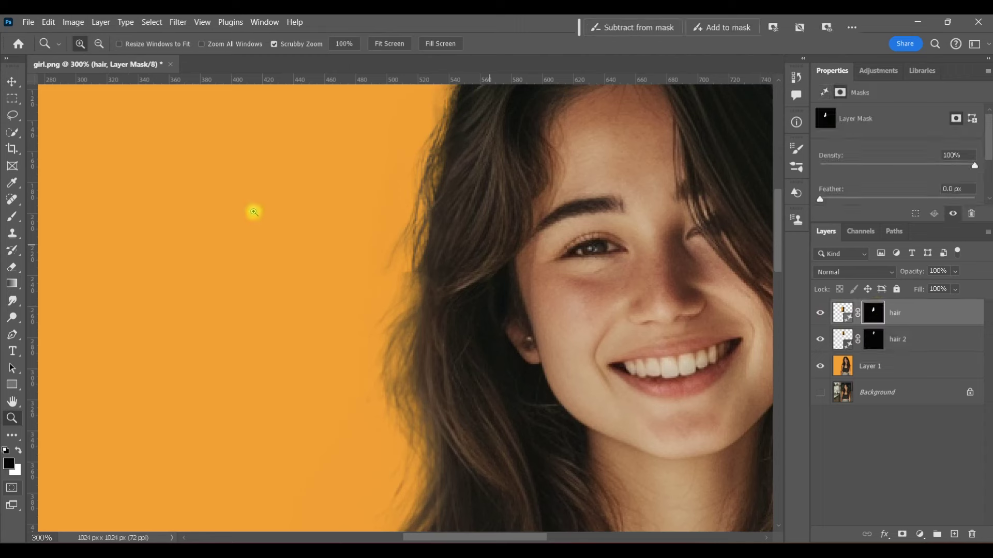
click(12, 216)
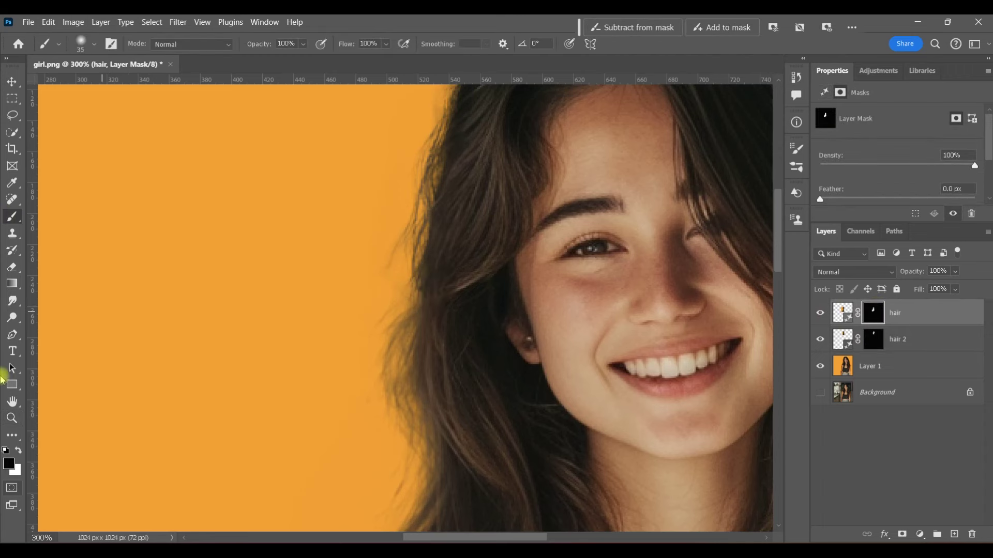
click(12, 417)
click(388, 44)
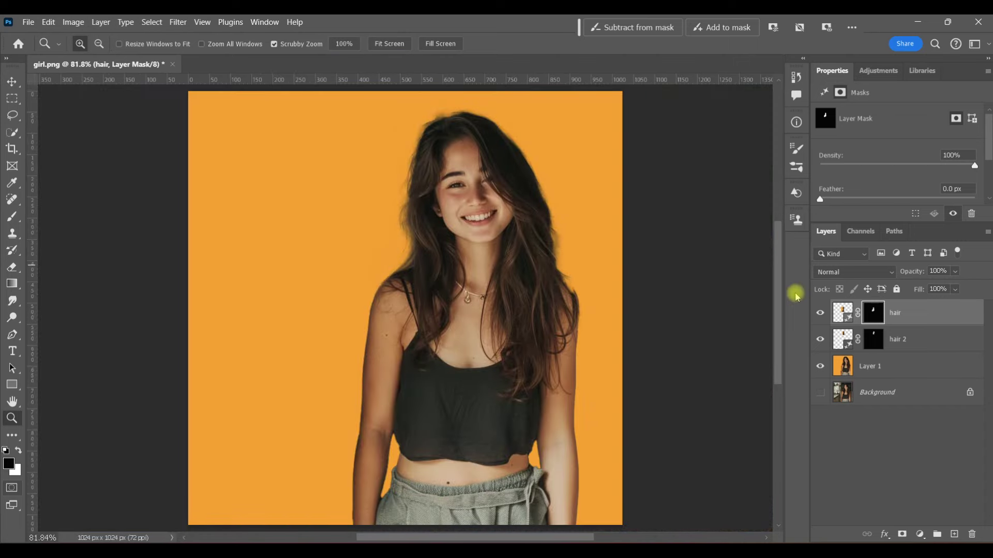
On Layer 1, select the rough right-hand hair edge just above the shoulder with Quick Mask brush strokes
drag(779, 310, 778, 290)
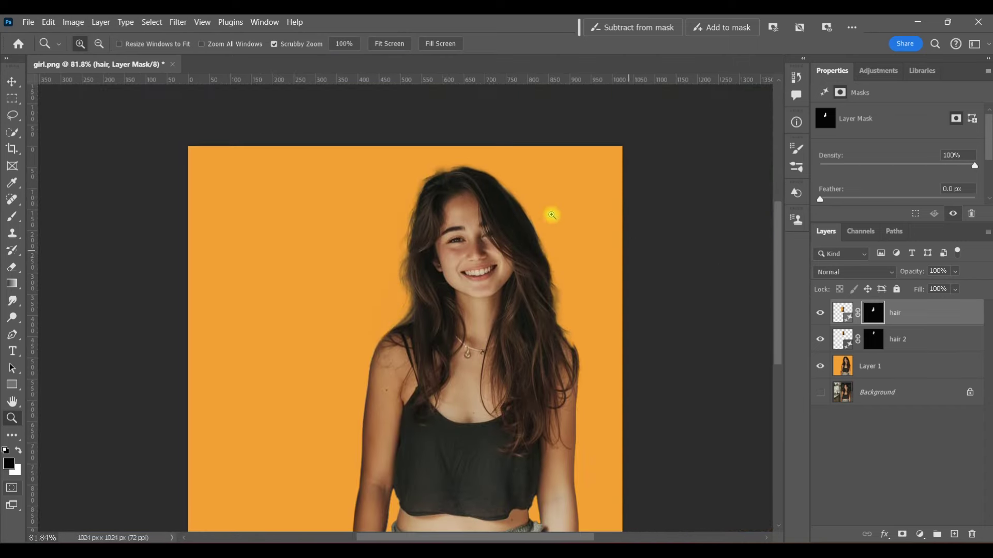
click(580, 341)
mouse_move(778, 293)
mouse_down()
mouse_move(785, 320)
mouse_move(782, 308)
mouse_up()
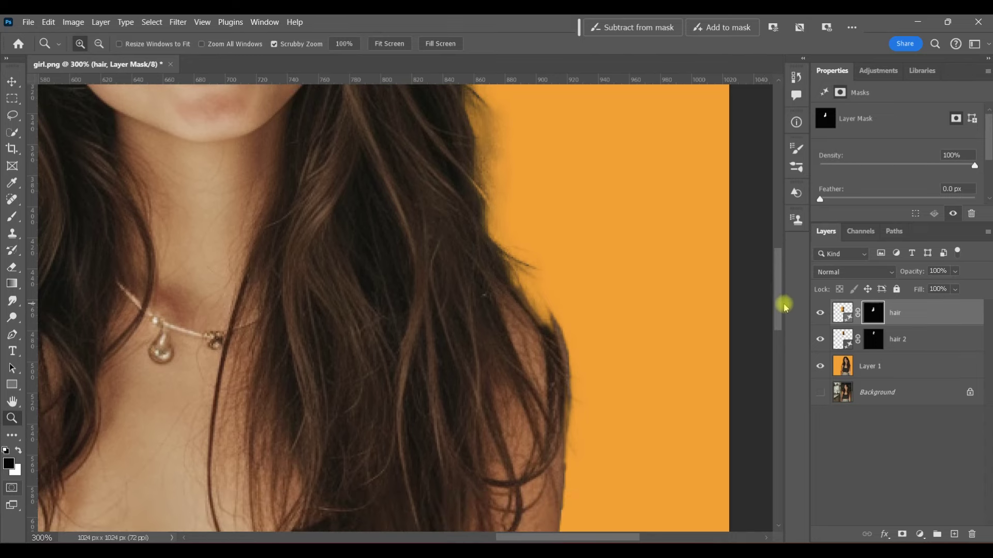
click(842, 366)
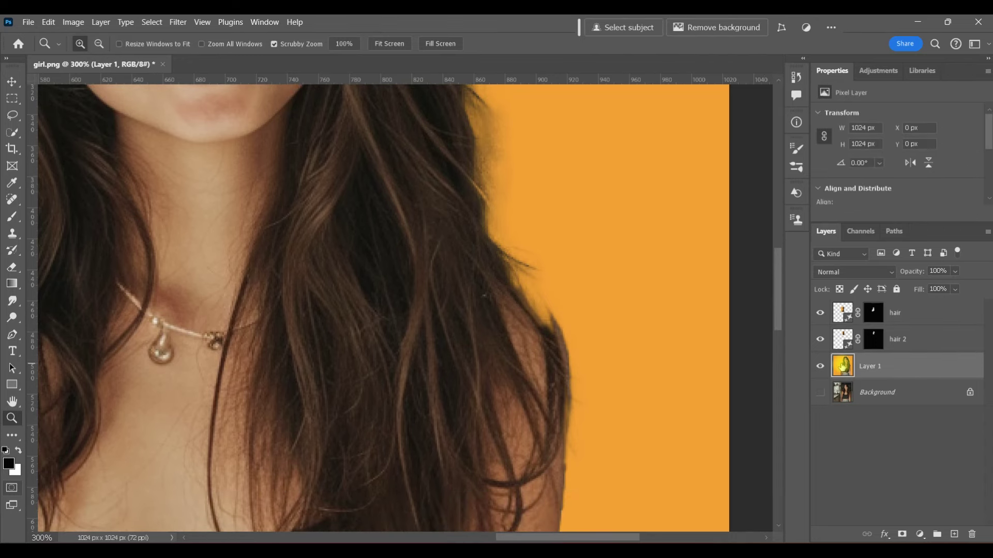
key(q)
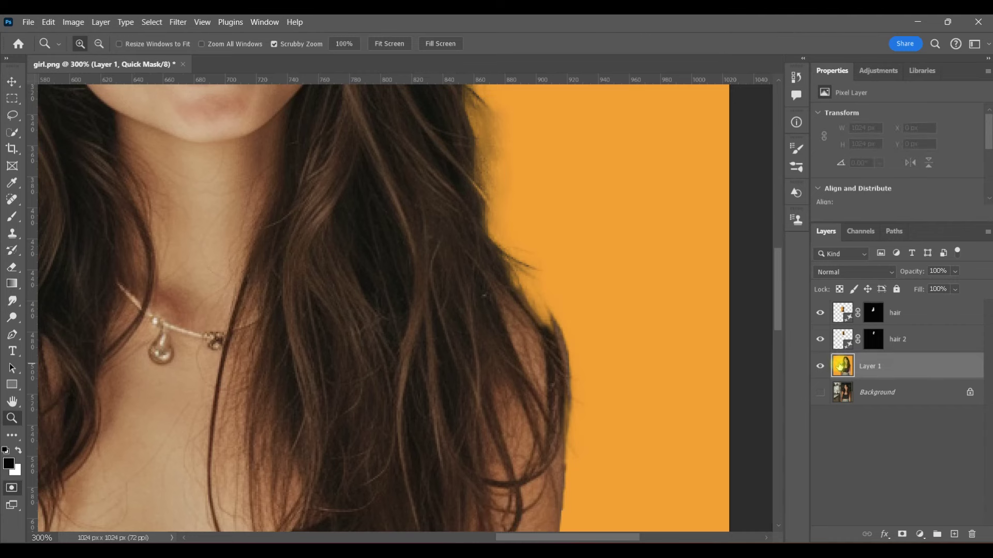
click(11, 217)
drag(509, 246, 561, 326)
drag(505, 244, 550, 317)
key(q)
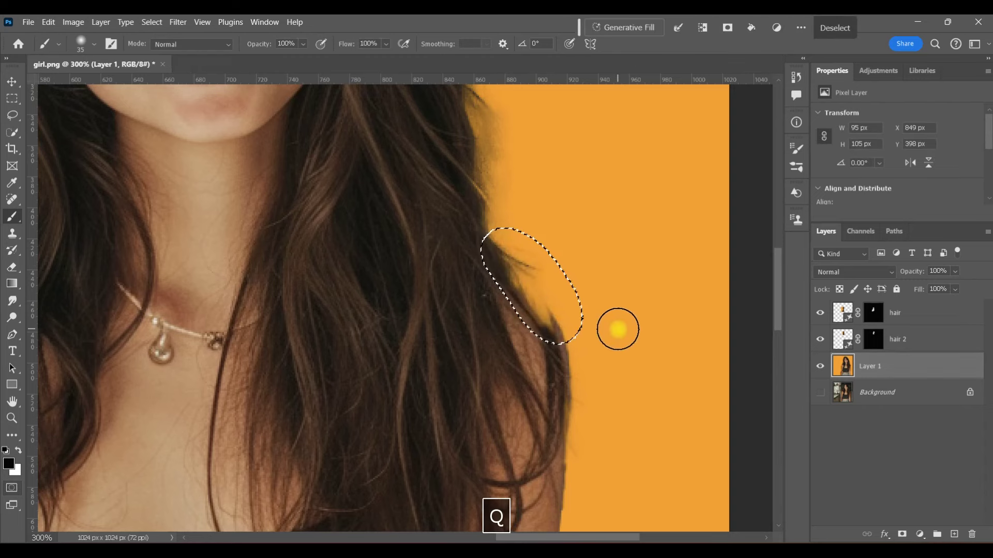
Fill the selection above the shoulder using Generative Fill with the prompt "hair" and choose the third variation
click(642, 26)
text(hair)
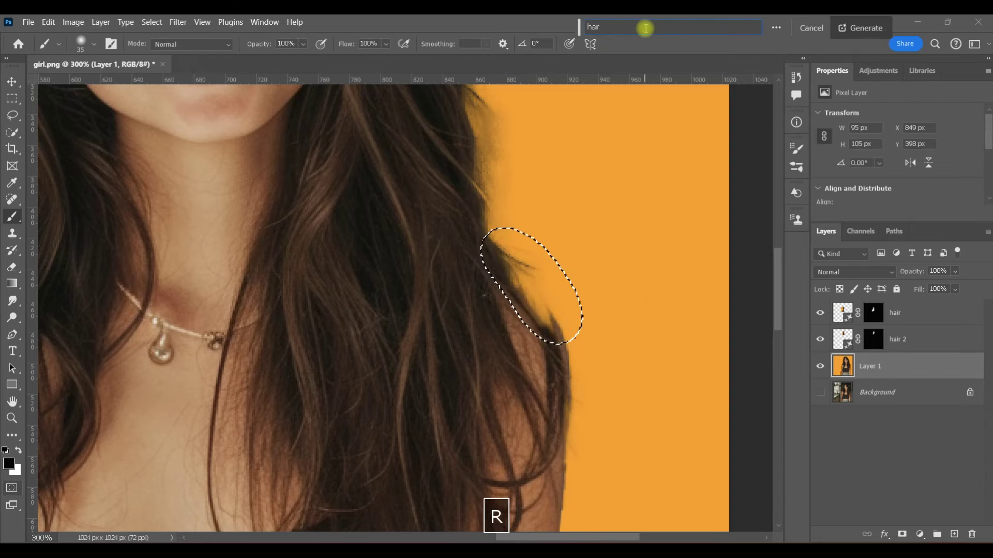
click(873, 28)
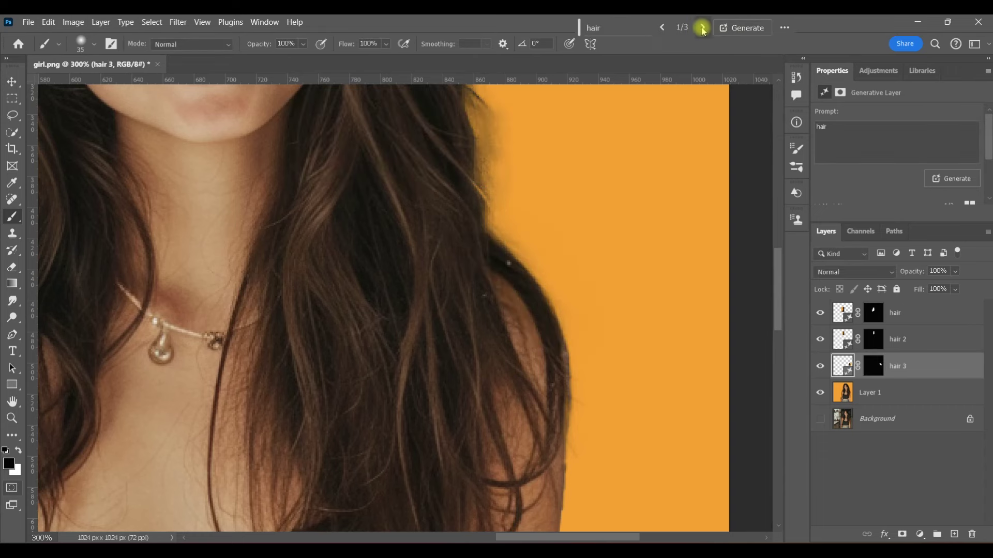
click(702, 28)
click(702, 29)
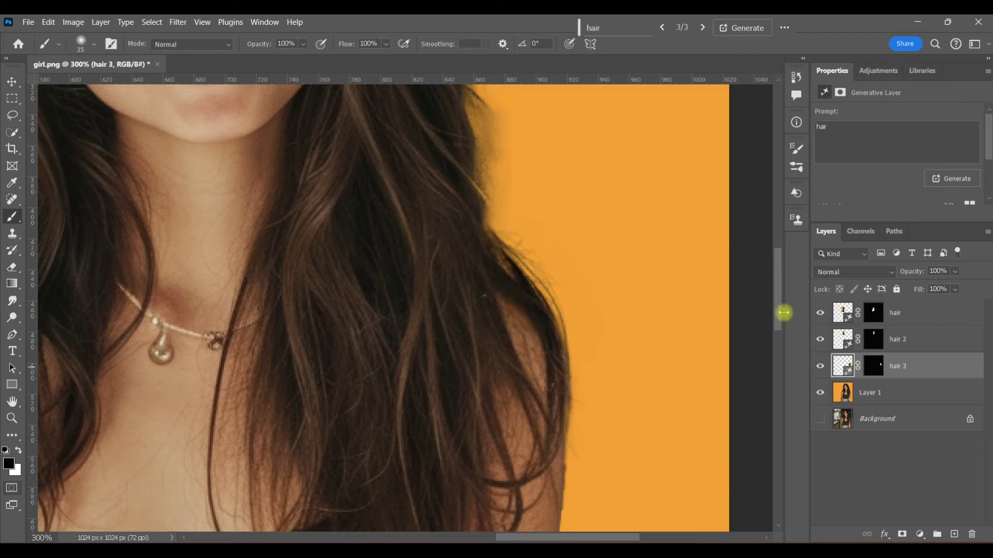
On Layer 1, select the blurry right-hand hair edge beside the chin and neck with a Quick Mask brush stroke
click(844, 393)
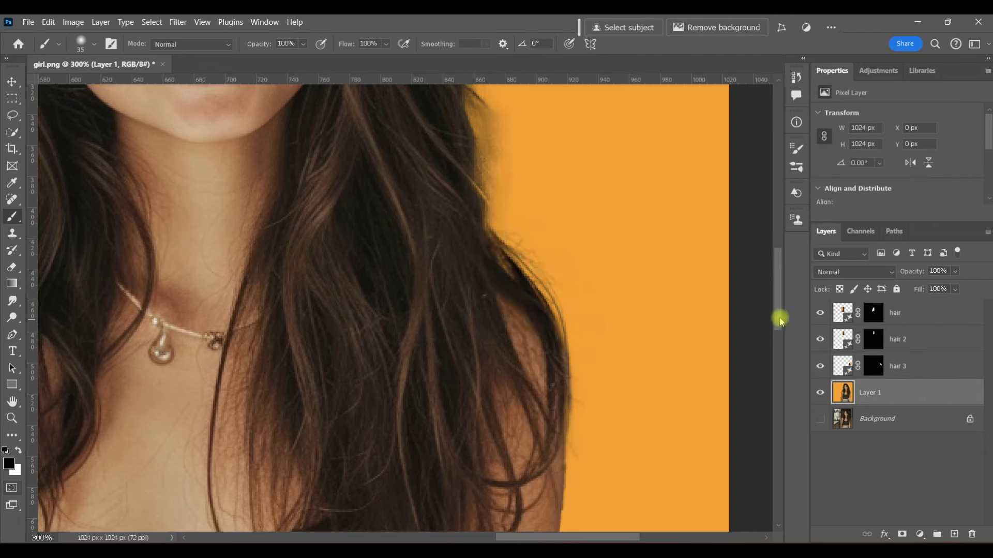
scroll(775, 288, up, 4)
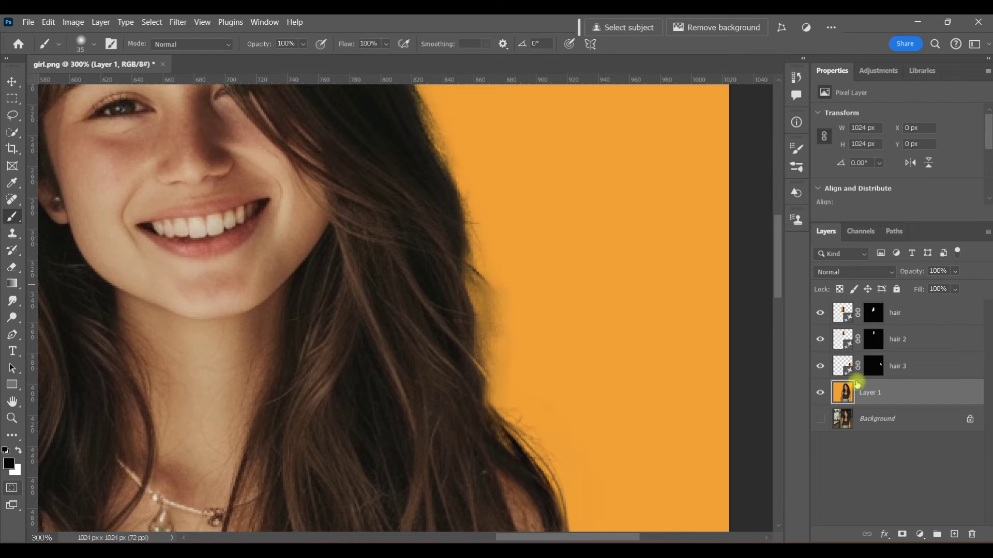
key(q)
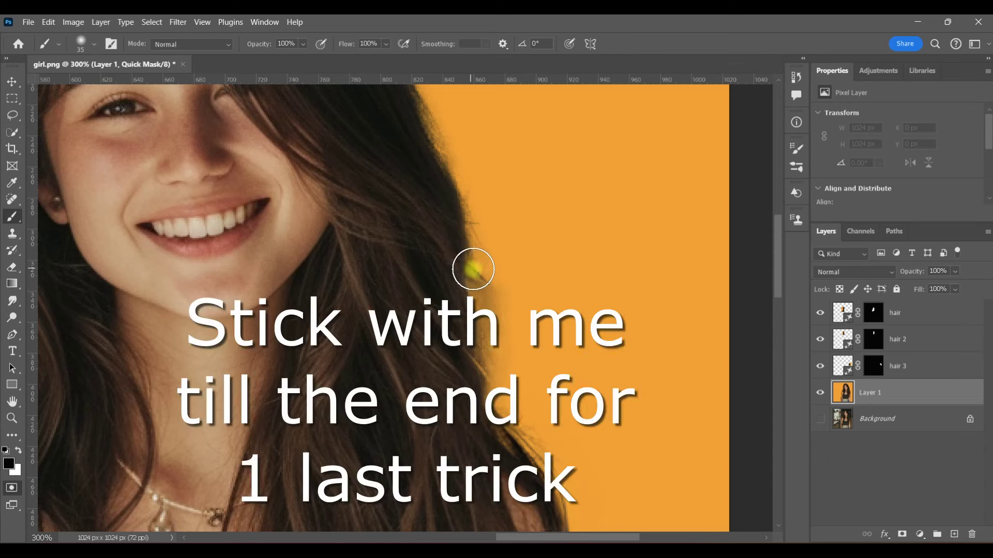
mouse_move(493, 317)
mouse_down()
mouse_move(475, 381)
mouse_move(464, 268)
mouse_up()
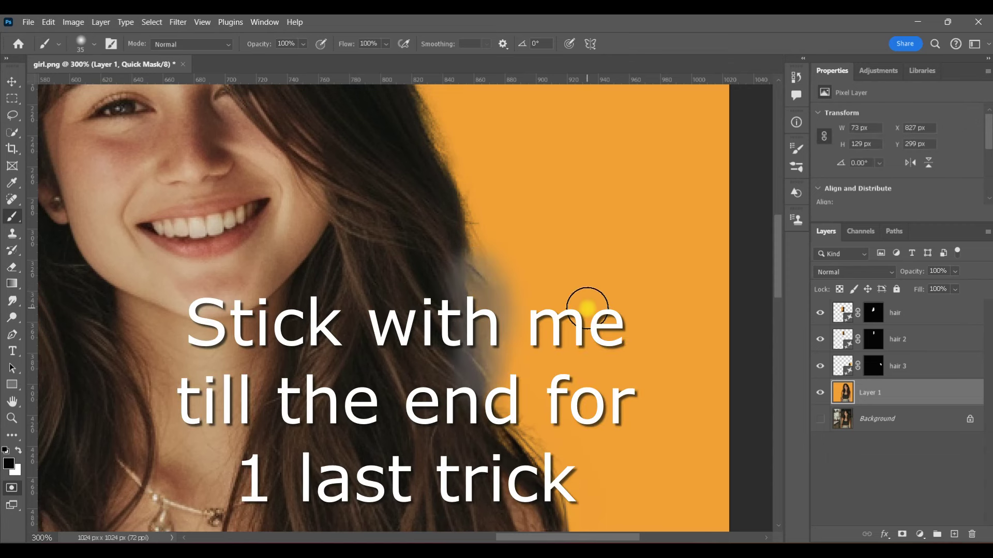
key(q)
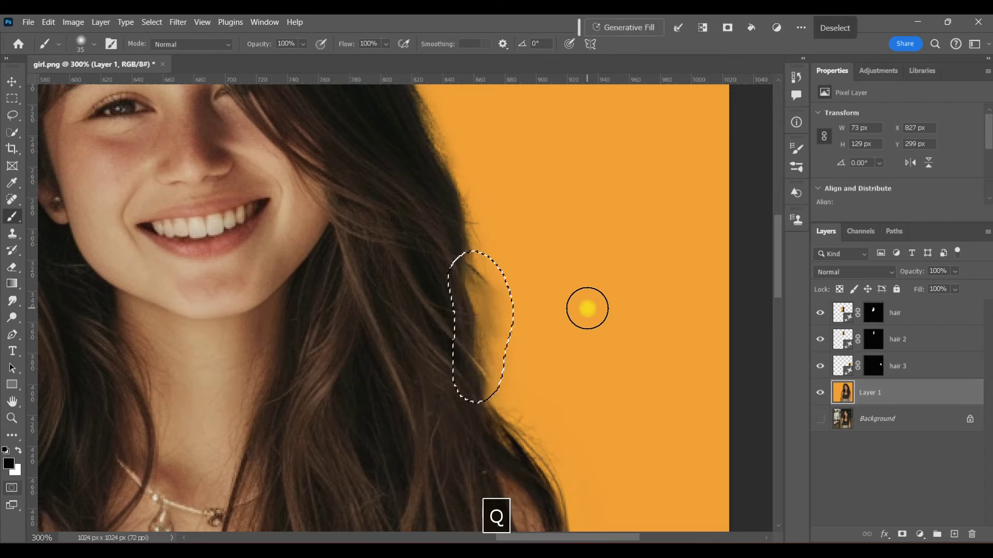
Fill the hair edge selected beside the neck using Generative Fill with the prompt "hair" and show the third variation
click(625, 31)
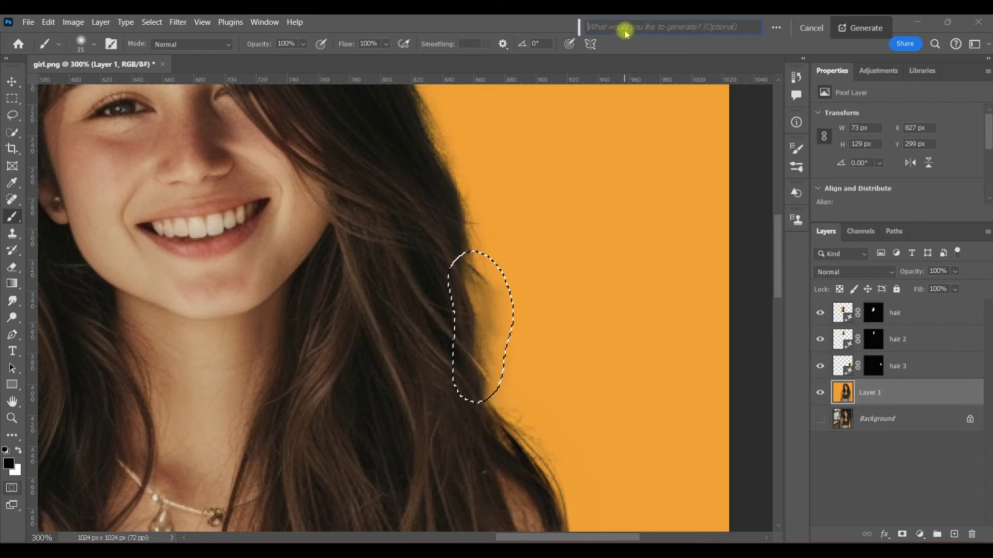
text(hair)
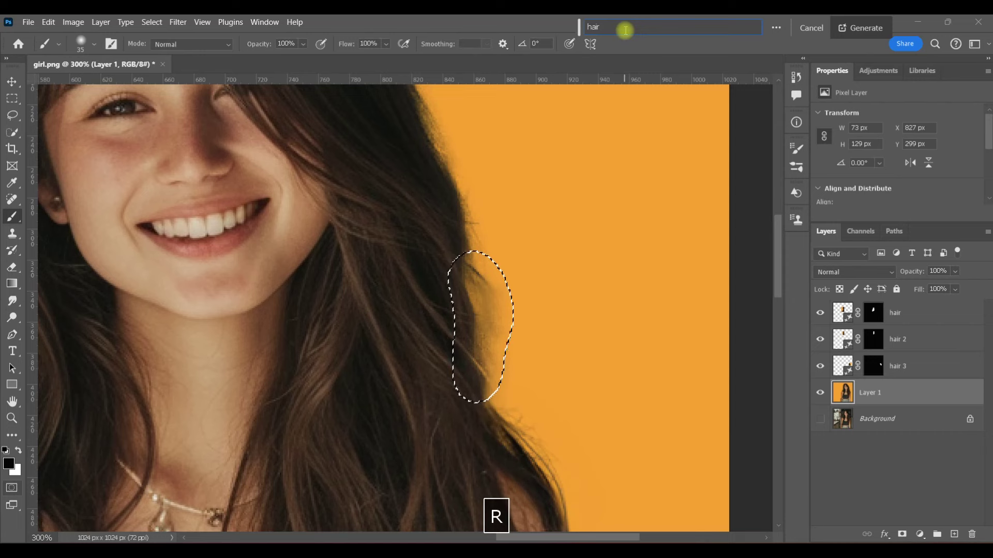
click(859, 29)
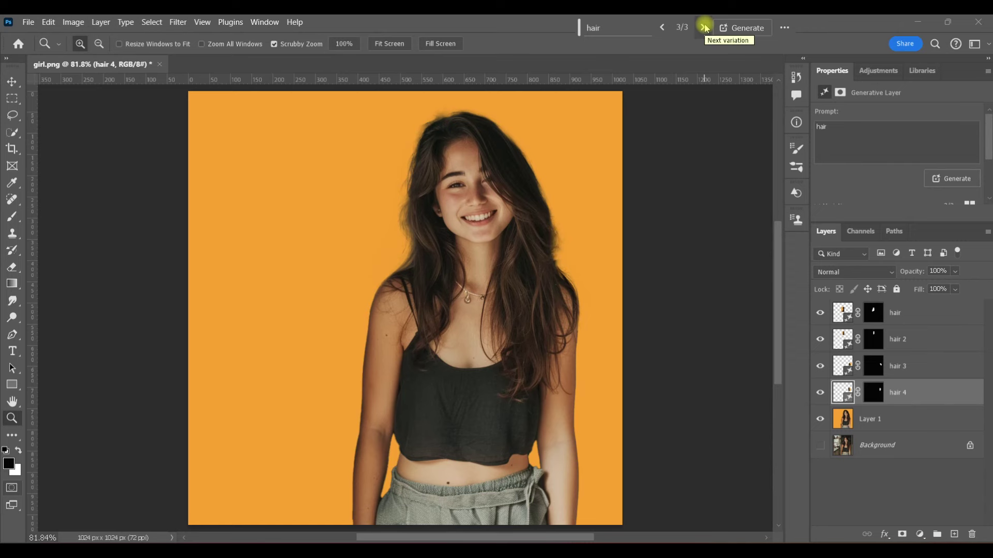
click(725, 26)
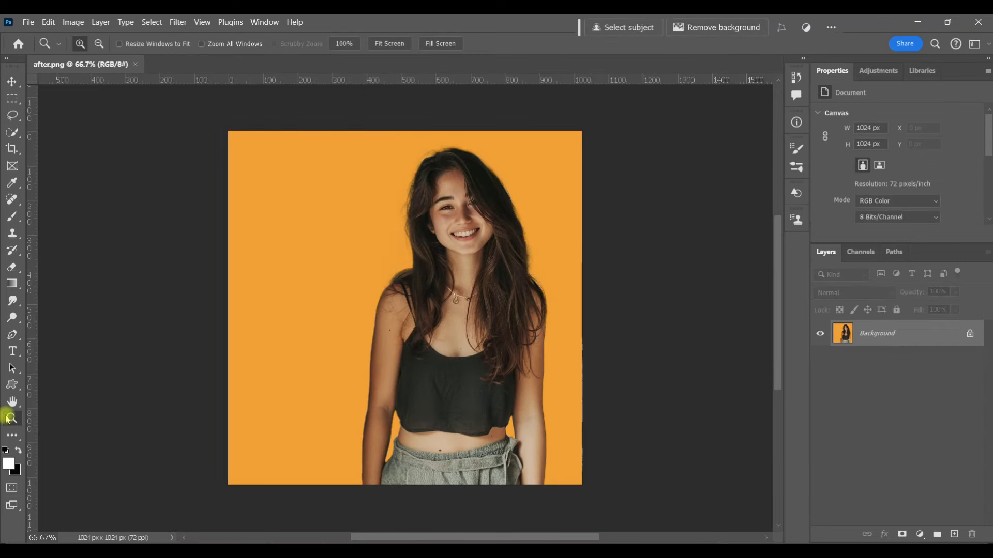
Duplicate the Background layer of after.png and accept the Quick Mask options with Selected Areas, red colour and 50% opacity
key(ctrl+j)
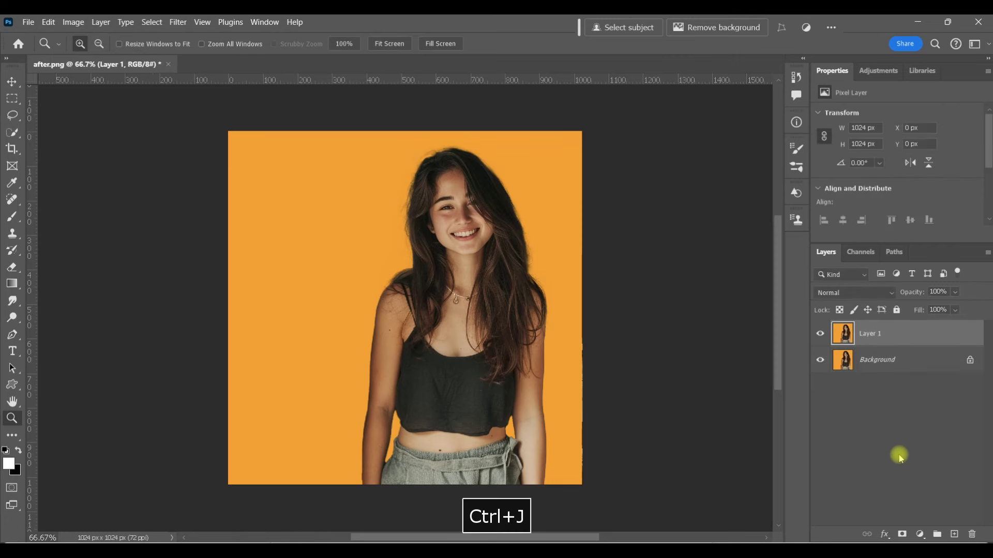
click(473, 184)
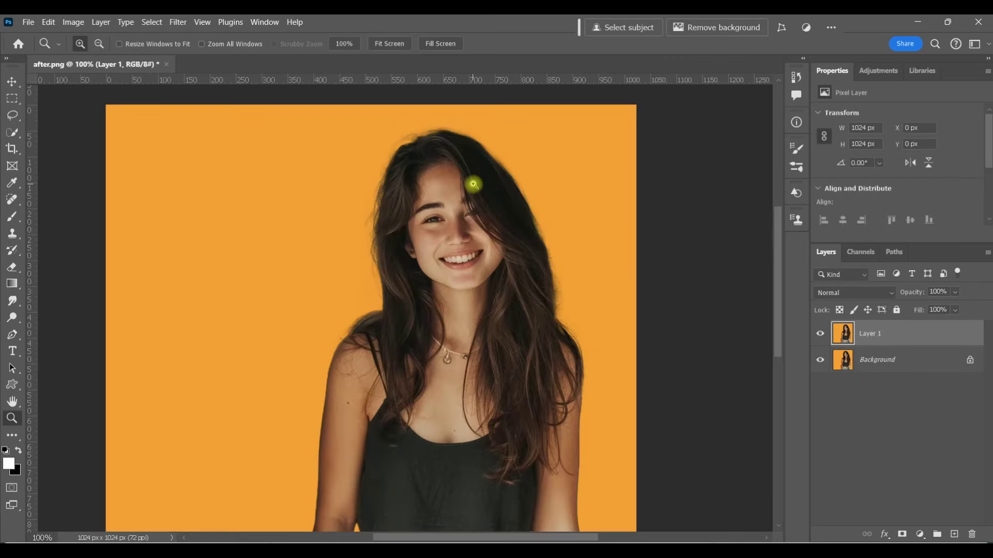
key(q)
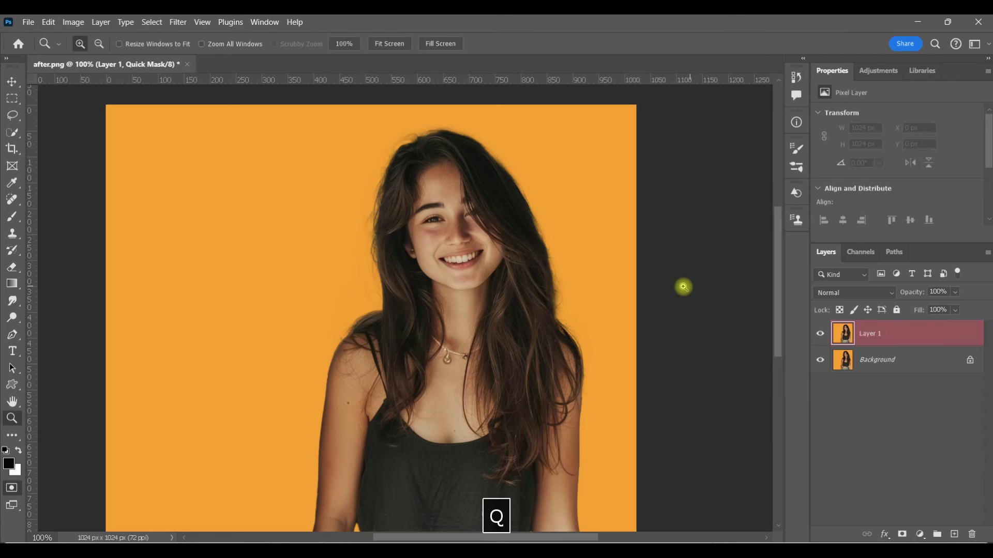
double_click(11, 491)
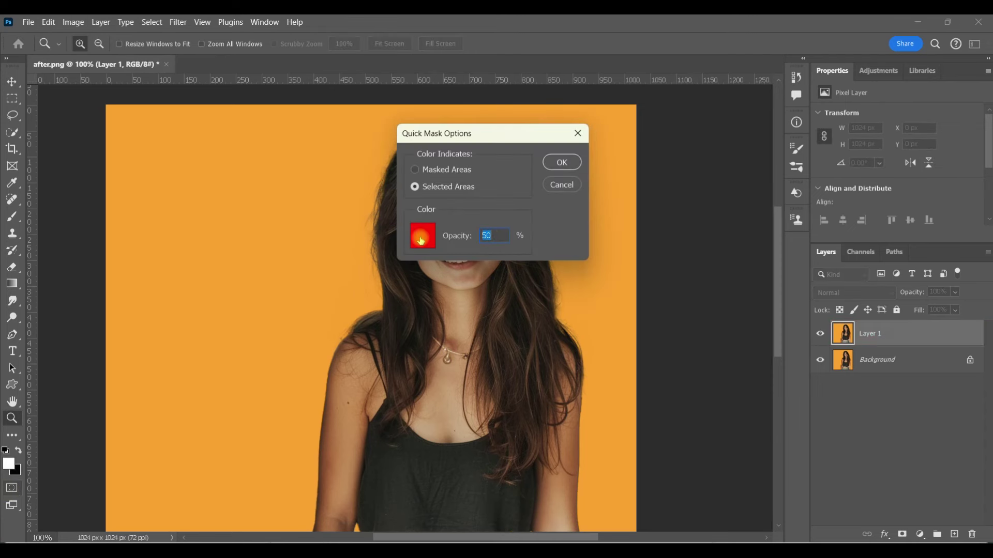
click(572, 163)
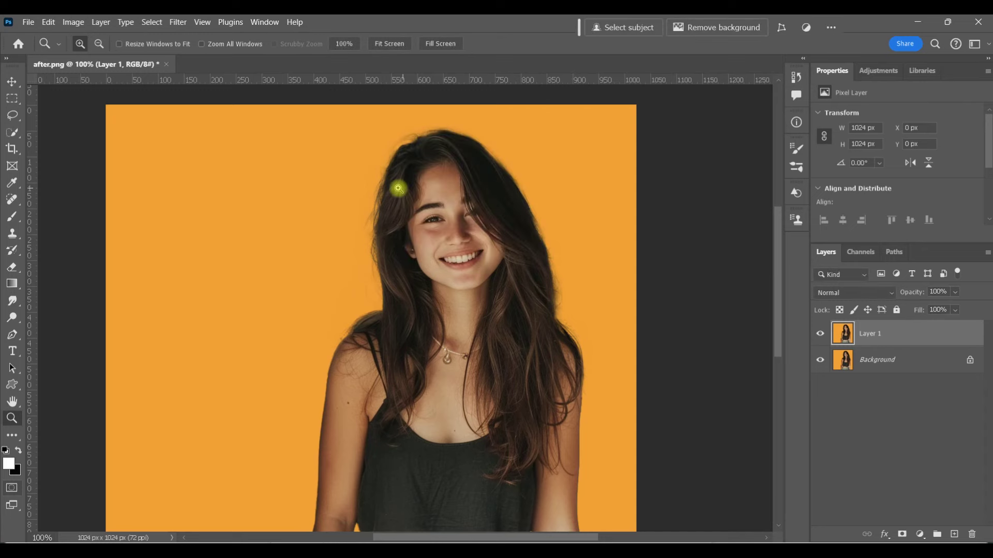
Enter Quick Mask mode on Layer 1 and set up the Brush tool with black foreground and a size of 3 px
click(507, 169)
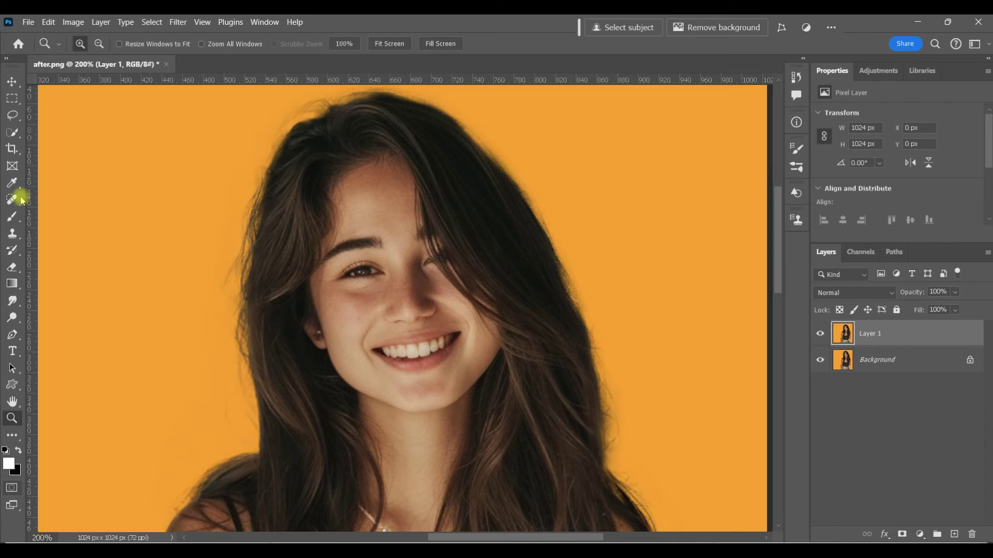
click(13, 216)
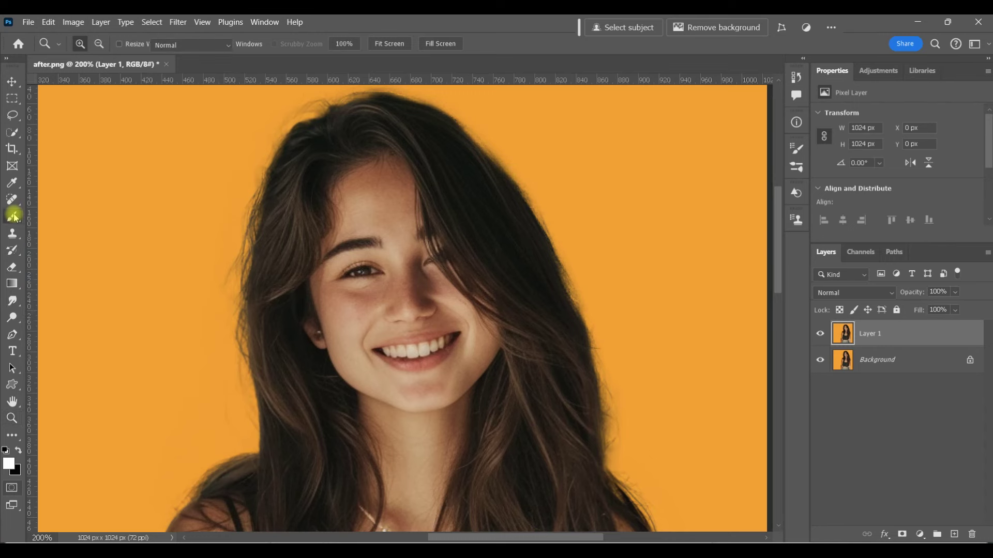
click(18, 451)
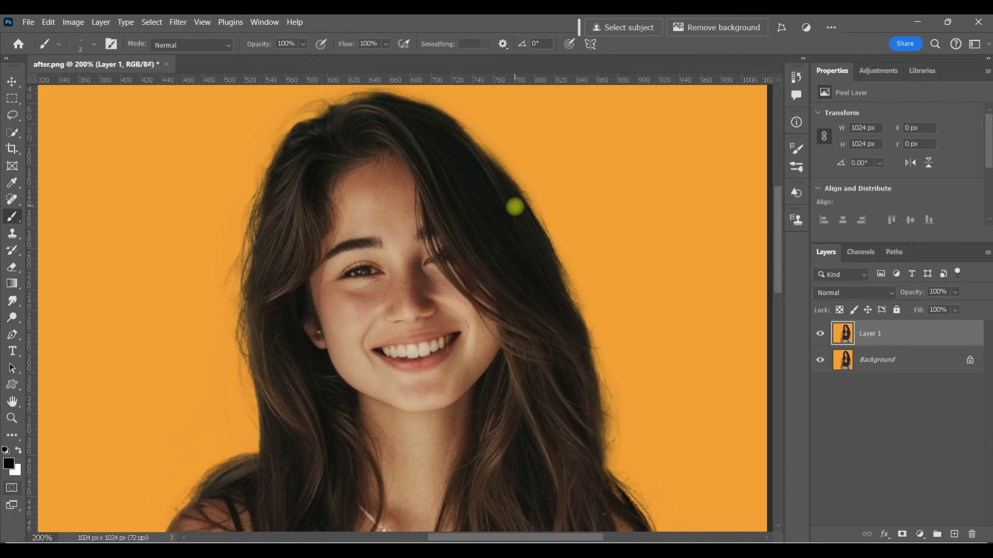
key(q)
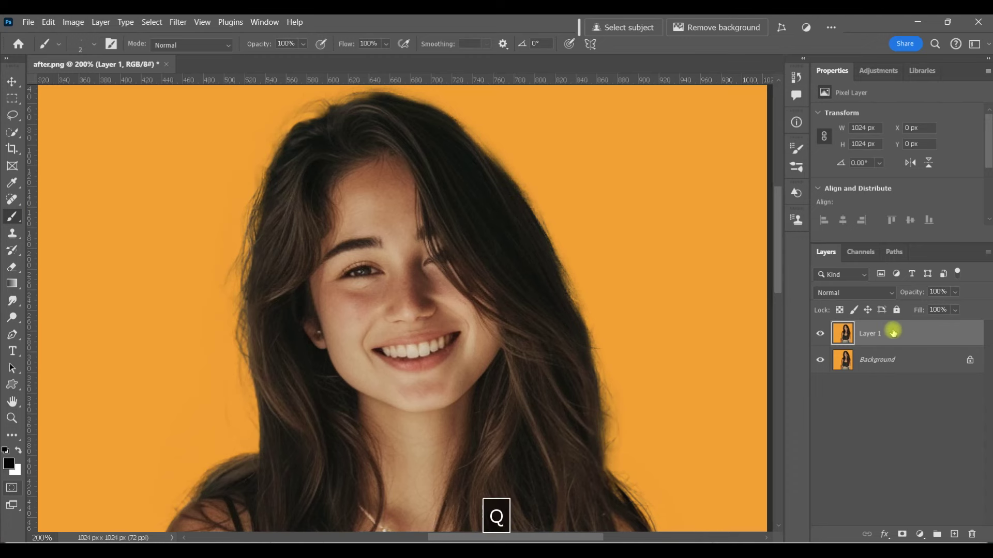
key(bracketright)
key(bracketright)
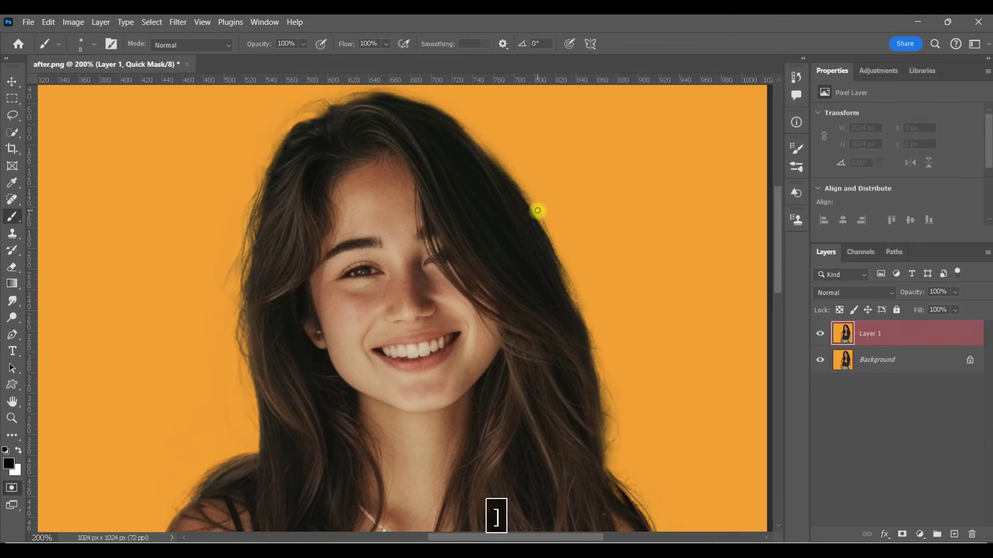
key(bracketright)
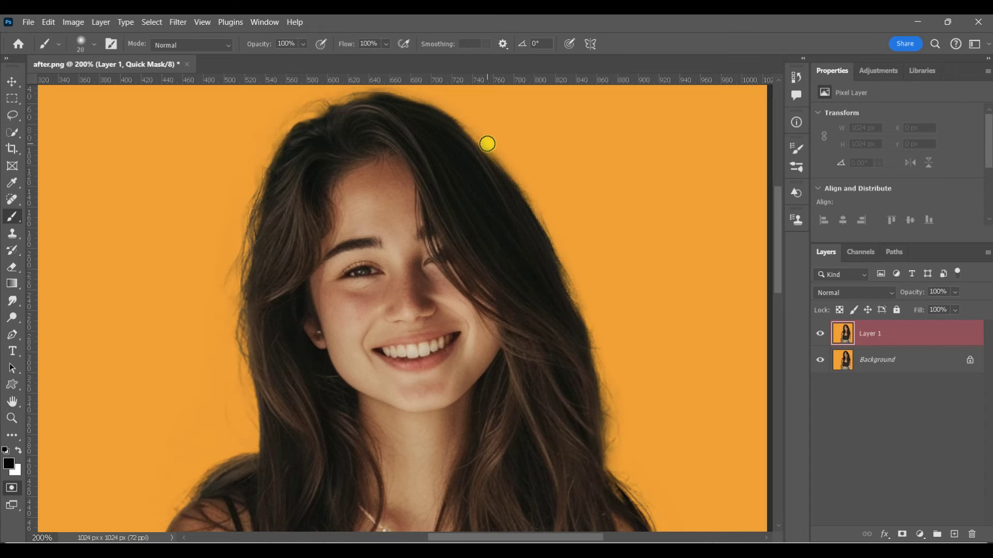
key(bracketleft)
key(bracketleft)
key(bracketleft)
Paint several thin, curved strand-like strokes along the upper right-hand hair edge and turn the Quick Mask into a selection
mouse_move(456, 126)
mouse_down()
mouse_move(506, 162)
mouse_move(551, 216)
mouse_move(542, 323)
mouse_move(564, 280)
mouse_move(488, 157)
mouse_move(538, 226)
mouse_move(561, 300)
mouse_move(483, 141)
mouse_move(563, 215)
mouse_move(574, 328)
mouse_up()
mouse_move(448, 126)
mouse_down()
mouse_move(506, 140)
mouse_move(597, 371)
mouse_up()
mouse_move(427, 139)
mouse_down()
mouse_move(474, 135)
mouse_move(547, 185)
mouse_up()
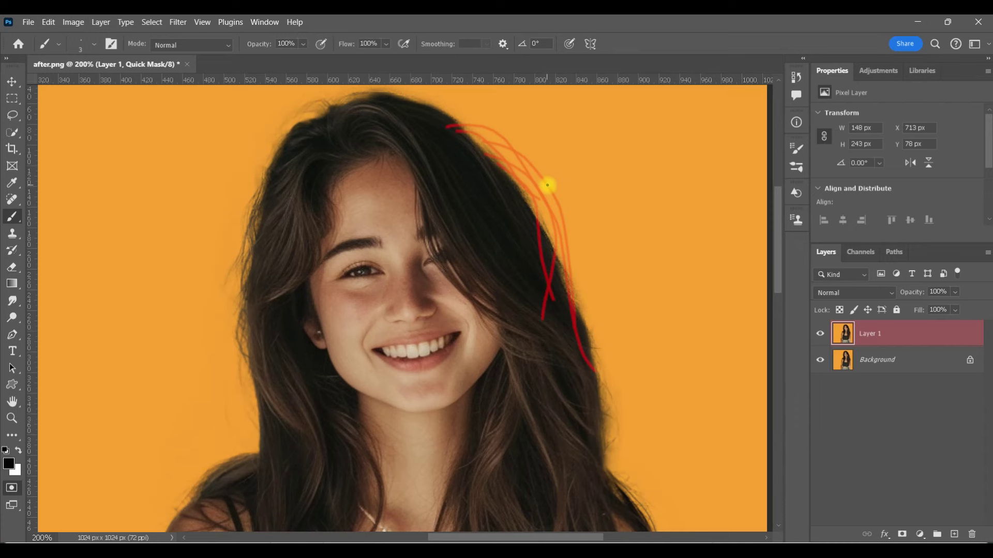
mouse_move(443, 120)
mouse_down()
mouse_move(428, 115)
mouse_move(574, 238)
mouse_move(615, 387)
mouse_up()
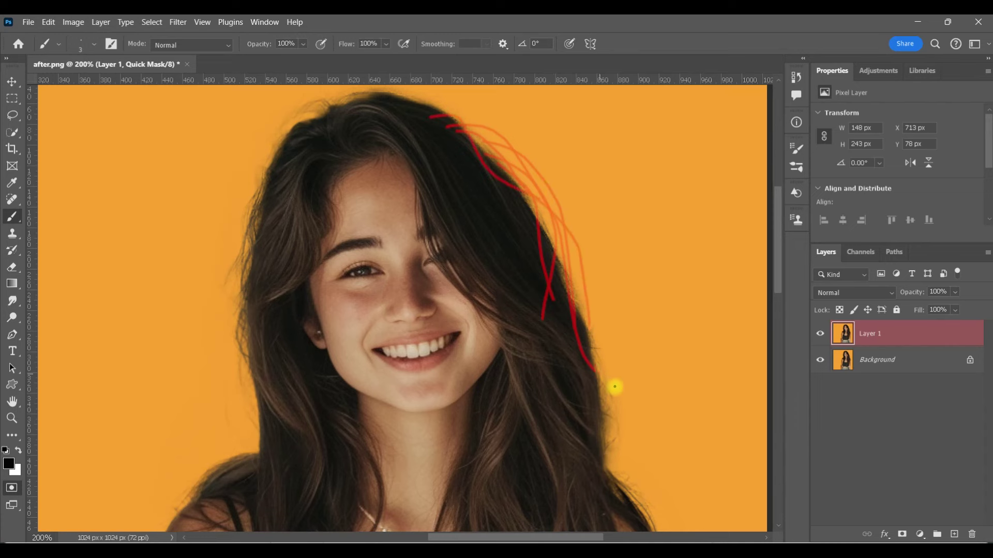
key(q)
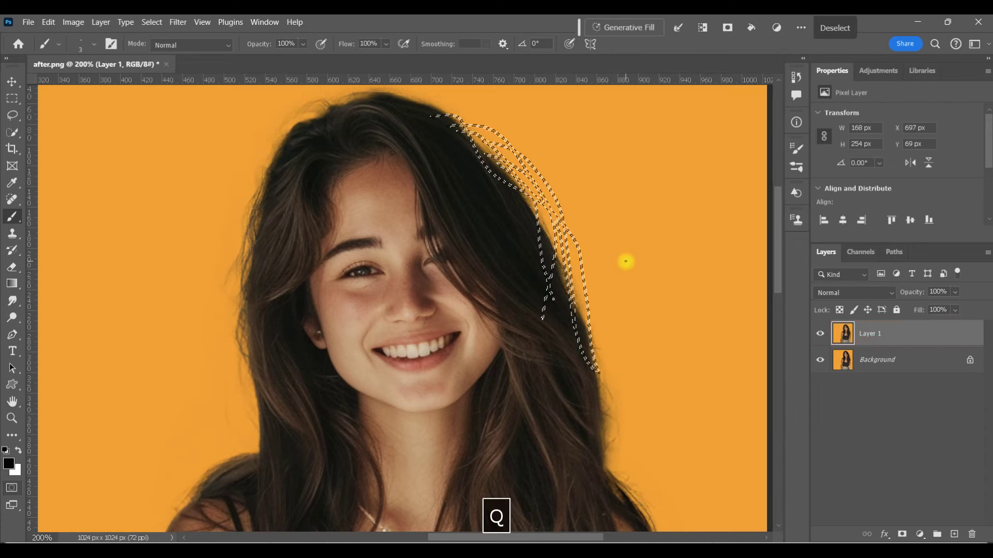
Fill the thin strand selection using Generative Fill with the prompt "hair"
click(611, 28)
text(hair)
click(884, 27)
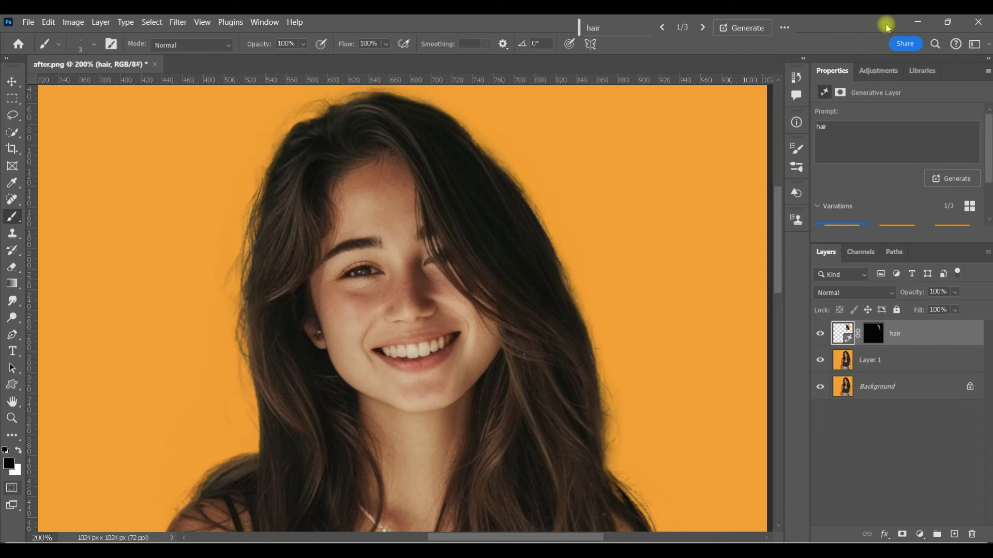
Browse the generated strand variations, settle on the second one and fit the whole portrait in view
click(702, 27)
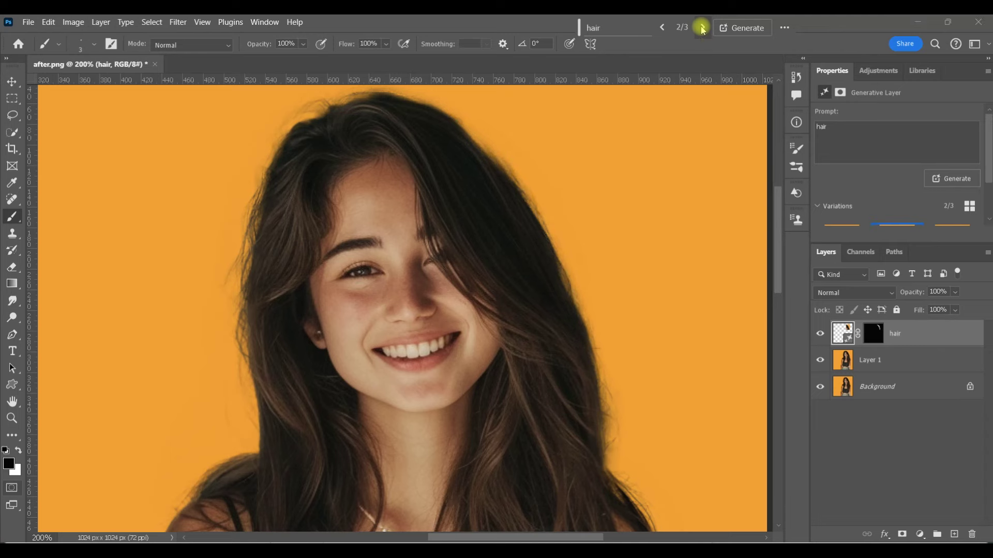
click(701, 28)
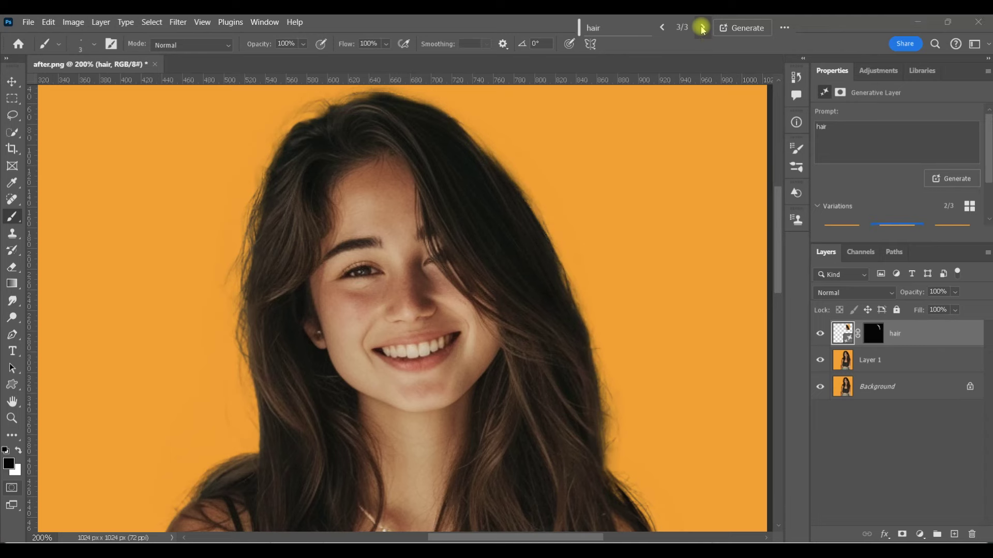
click(662, 28)
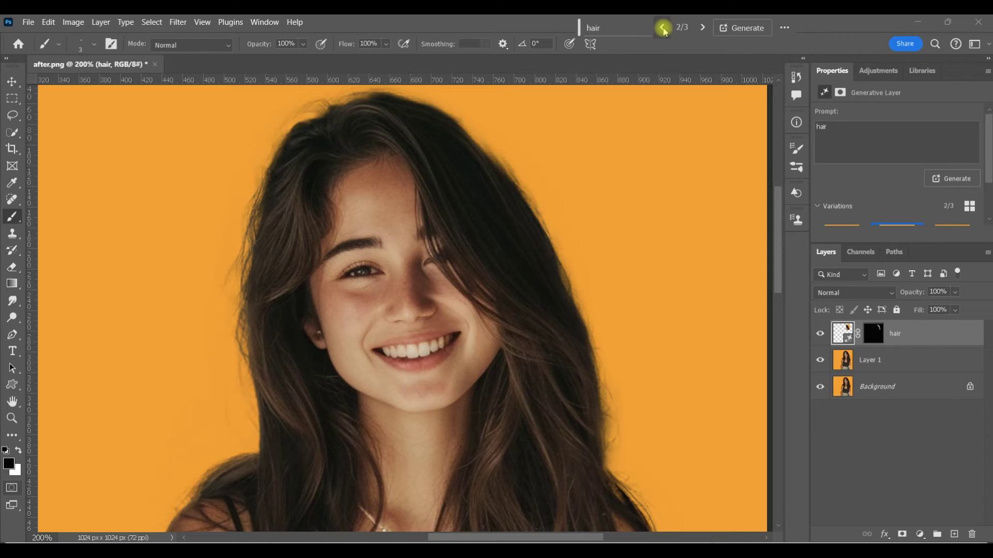
click(11, 418)
click(392, 44)
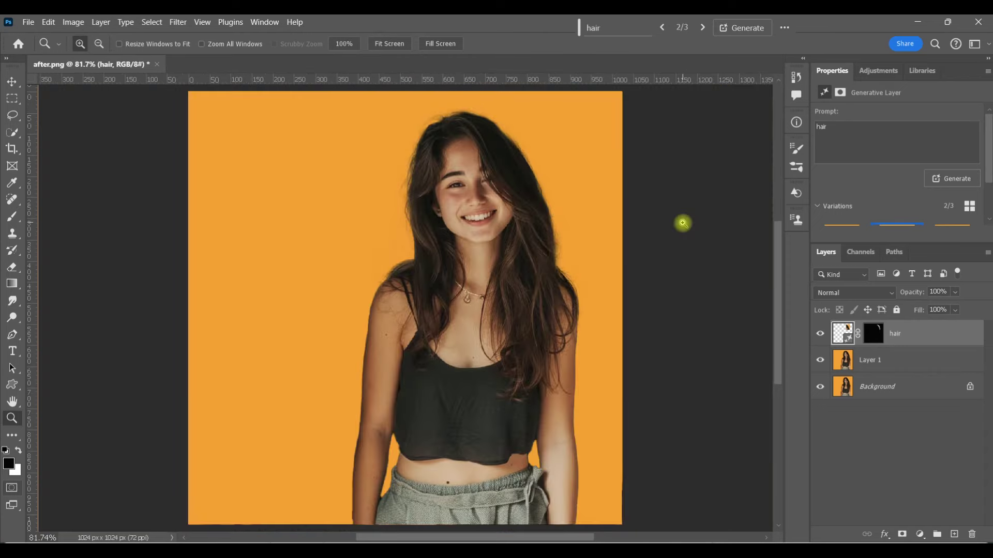